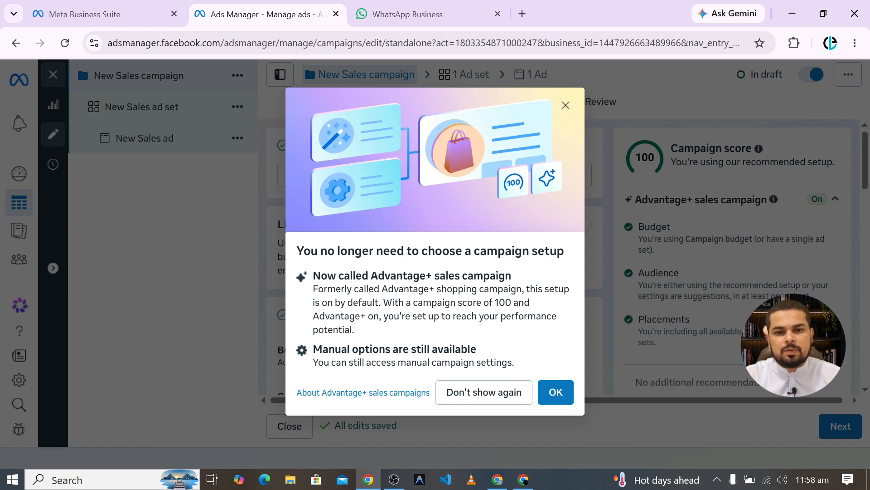
Dismiss the campaign setup notice permanently and rename the campaign as Sales 10-07-2026.
{"action": "left_click", "coordinate": [508, 391]}
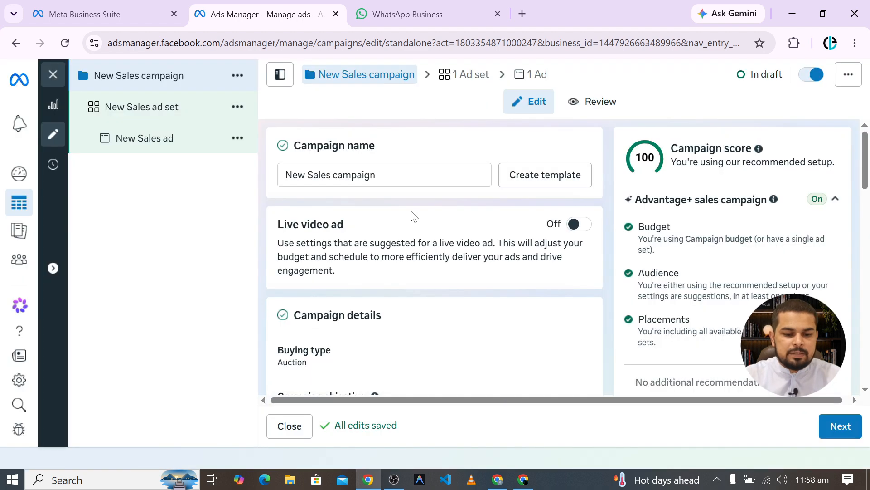
{"action": "double_click", "coordinate": [408, 176]}
{"action": "key", "text": "BackSpace"}
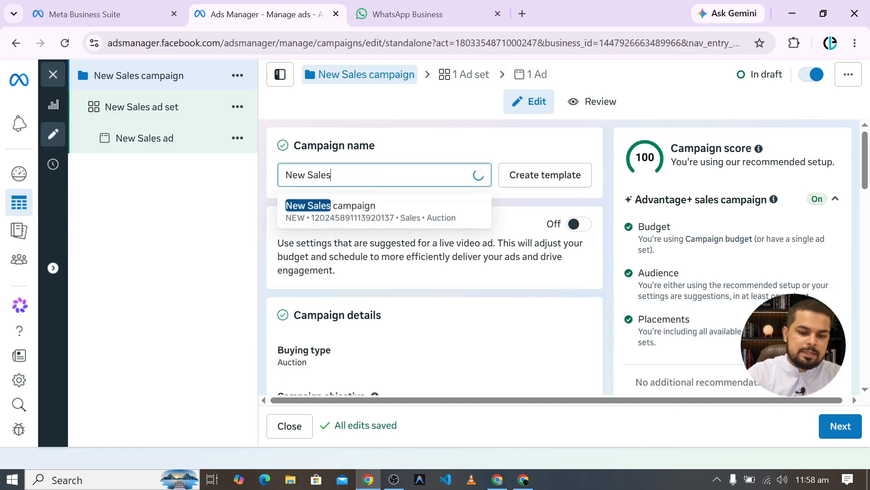
{"action": "key", "text": "ctrl+Left"}
{"action": "key", "text": "BackSpace"}
{"action": "key", "text": "BackSpace"}
{"action": "key", "text": "BackSpace"}
{"action": "key", "text": "BackSpace"}
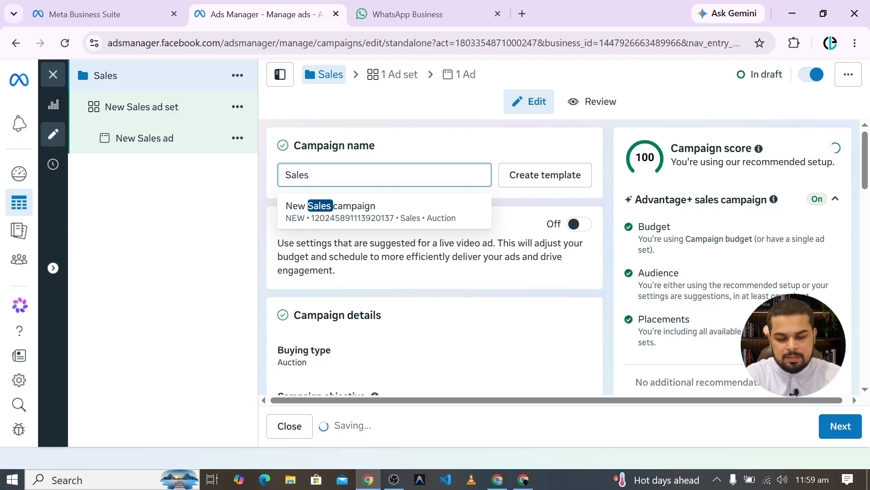
{"action": "key", "text": "End"}
{"action": "type", "text": "10-"}
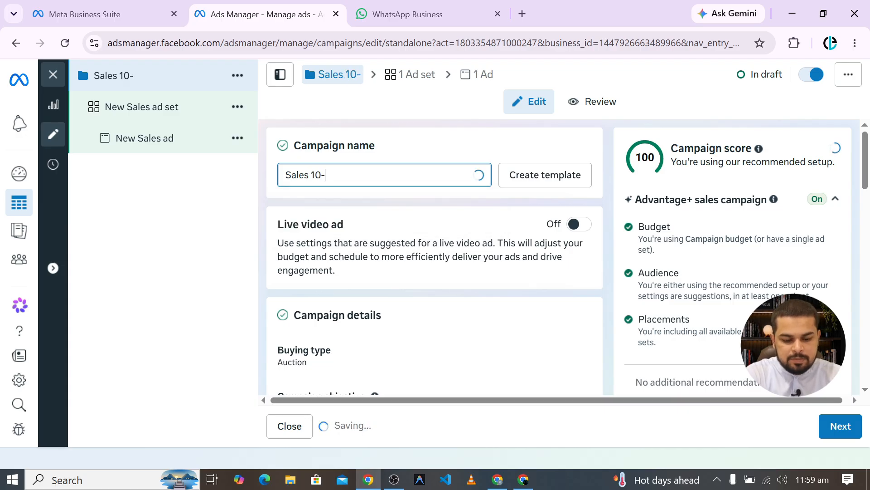
{"action": "type", "text": "07-2026"}
Switch the budget strategy to ad set budget without sharing budget between ad sets, and continue to the ad set settings.
{"action": "scroll", "coordinate": [433, 237], "scroll_direction": "down", "scroll_amount": 2}
{"action": "scroll", "coordinate": [434, 236], "scroll_direction": "down", "scroll_amount": 7}
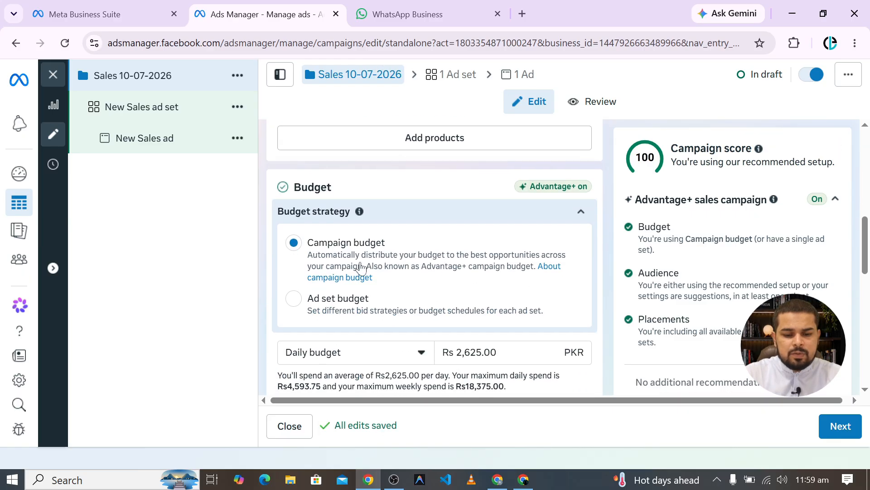
{"action": "left_click", "coordinate": [294, 300]}
{"action": "scroll", "coordinate": [456, 251], "scroll_direction": "down", "scroll_amount": 2}
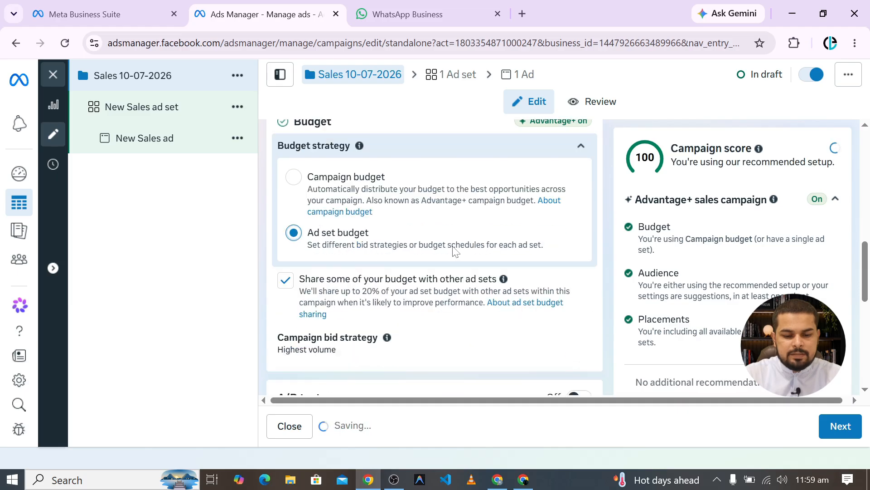
{"action": "scroll", "coordinate": [456, 251], "scroll_direction": "down", "scroll_amount": 2}
{"action": "left_click", "coordinate": [286, 210]}
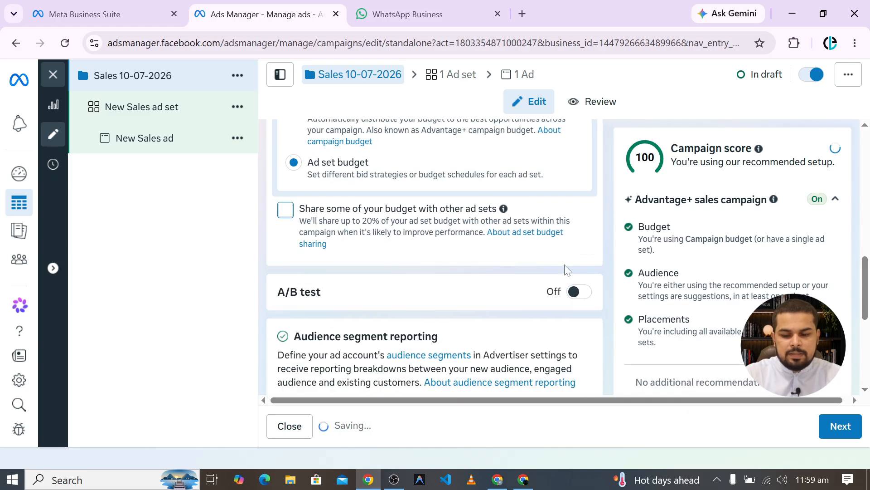
{"action": "left_click", "coordinate": [841, 426]}
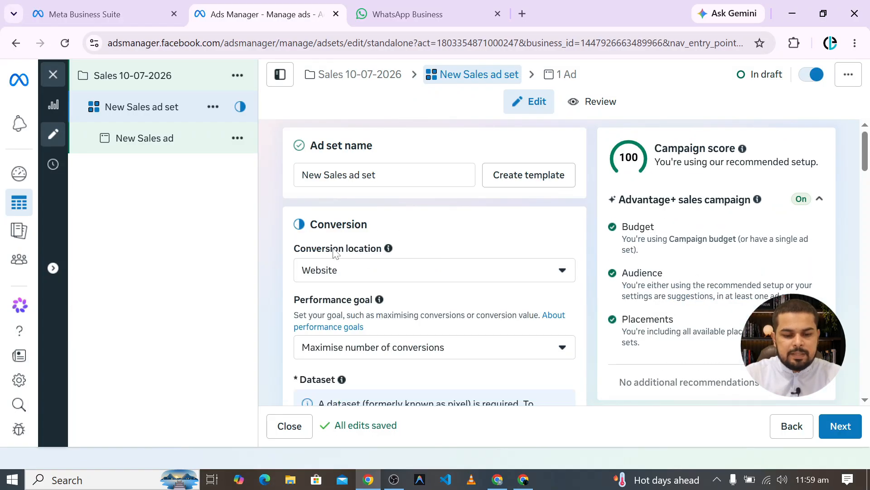
Examine the options offered for the ad set's performance goal and conversion location.
{"action": "left_click", "coordinate": [407, 356]}
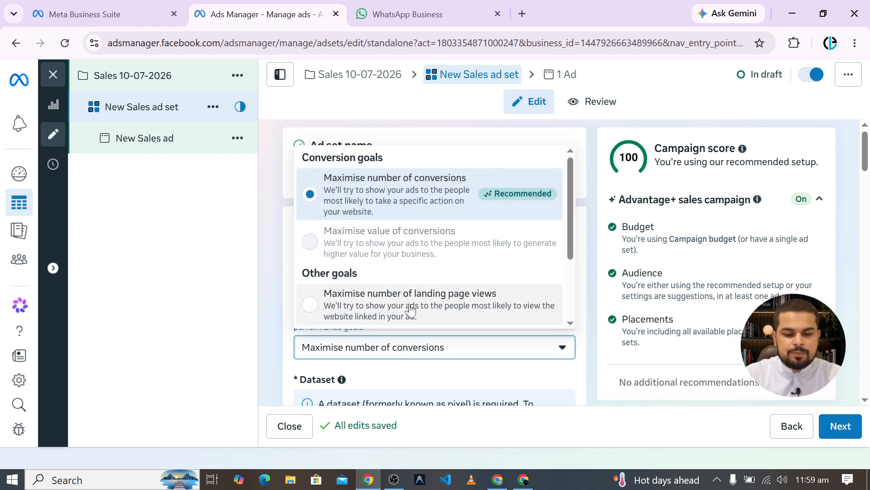
{"action": "scroll", "coordinate": [495, 307], "scroll_direction": "down", "scroll_amount": 2}
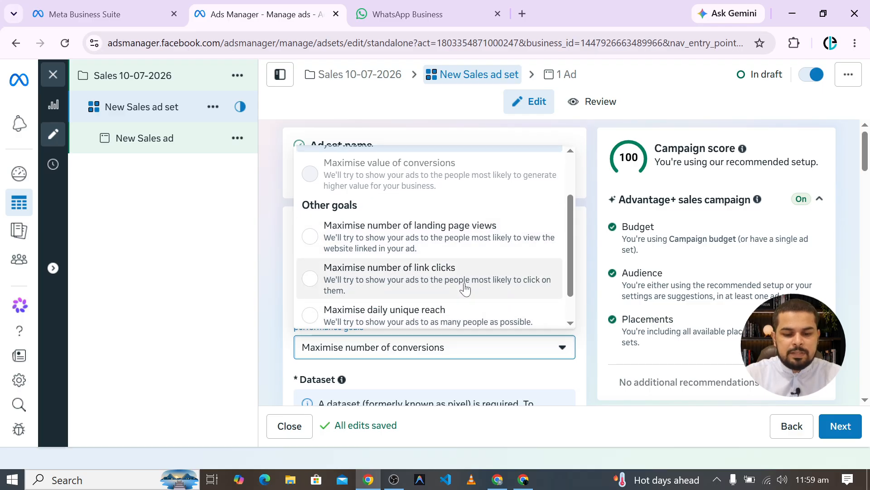
{"action": "scroll", "coordinate": [465, 289], "scroll_direction": "down", "scroll_amount": 1}
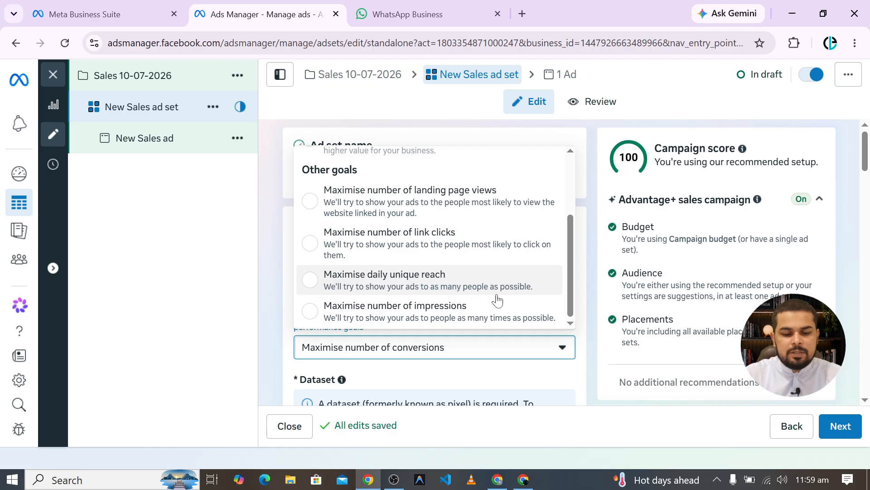
{"action": "left_click", "coordinate": [302, 345]}
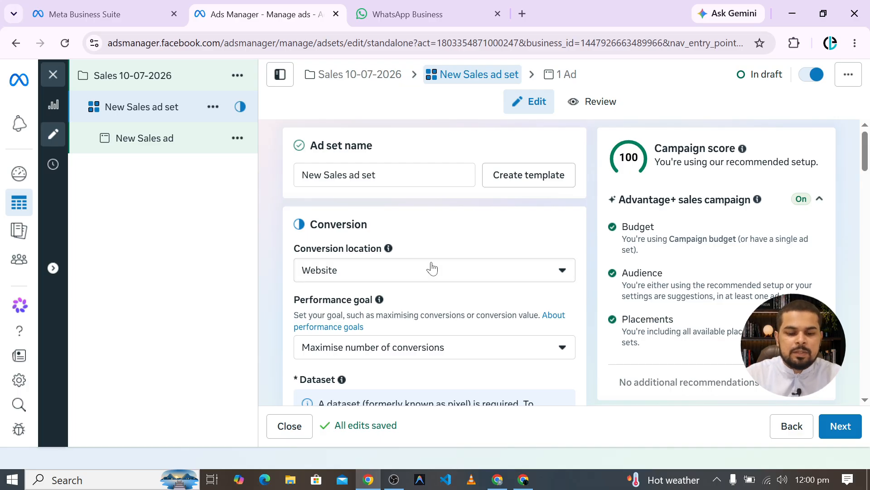
{"action": "scroll", "coordinate": [437, 285], "scroll_direction": "down", "scroll_amount": 2}
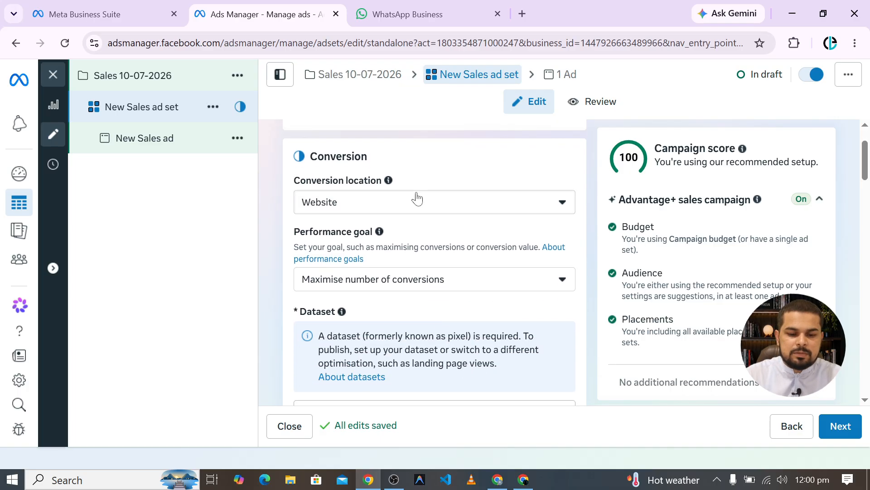
{"action": "left_click", "coordinate": [417, 204]}
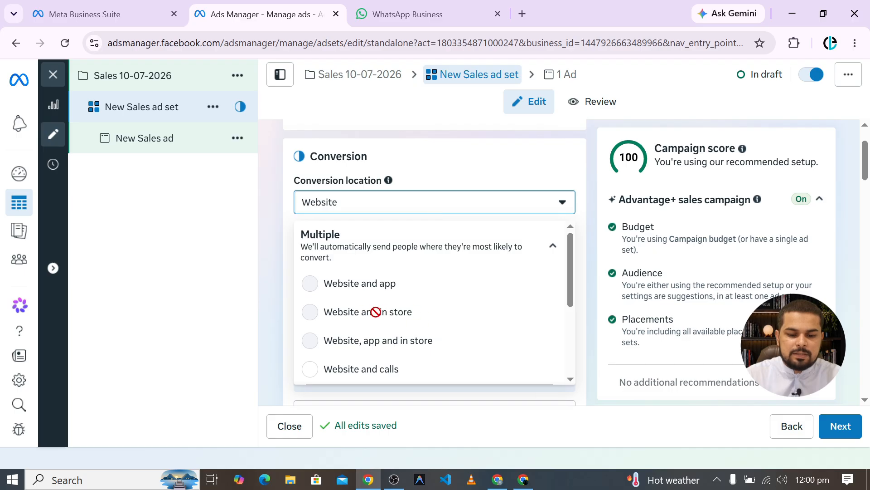
{"action": "scroll", "coordinate": [408, 283], "scroll_direction": "down", "scroll_amount": 3}
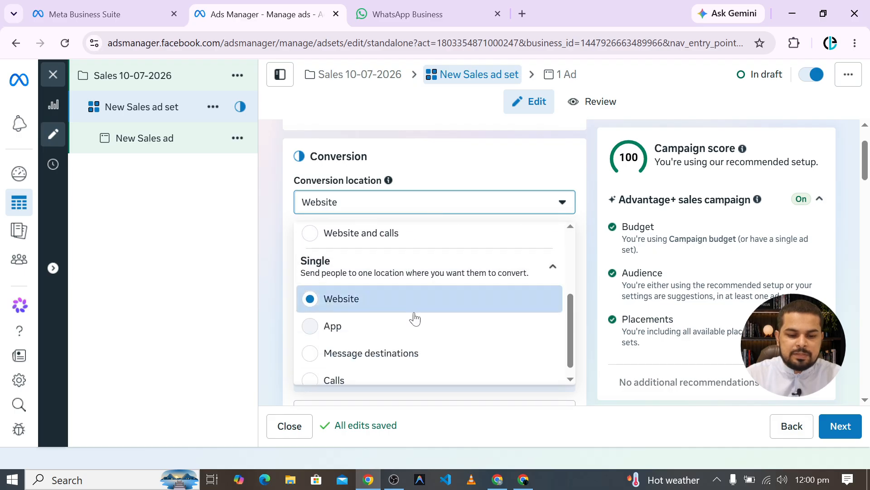
{"action": "scroll", "coordinate": [385, 340], "scroll_direction": "down", "scroll_amount": 1}
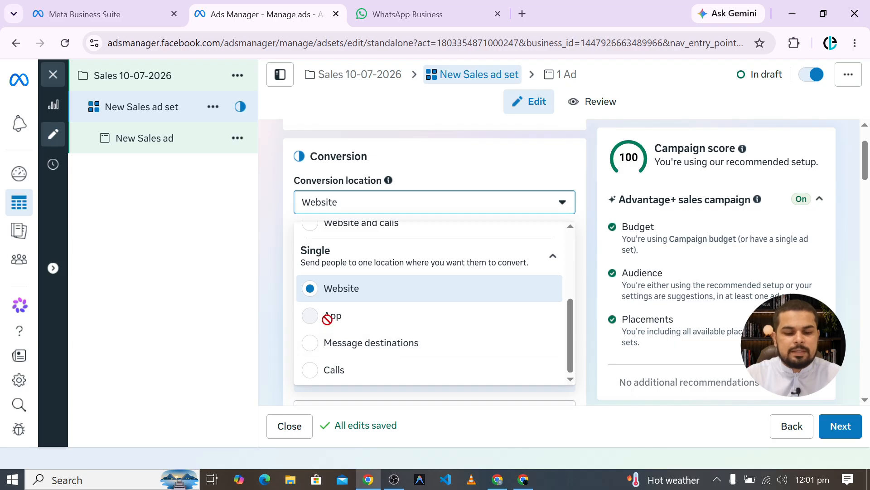
{"action": "mouse_move", "coordinate": [314, 320]}
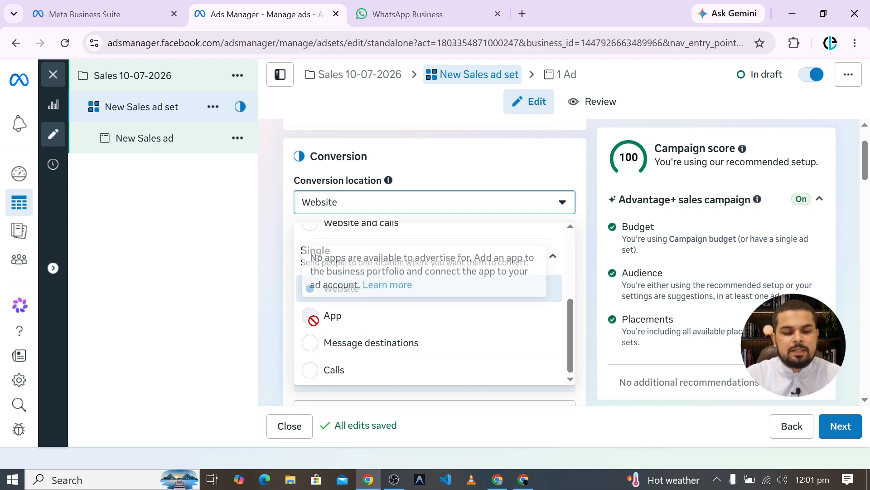
{"action": "left_click", "coordinate": [273, 337]}
Set the ad set's daily budget to Rs 1,000.
{"action": "scroll", "coordinate": [386, 317], "scroll_direction": "down", "scroll_amount": 3}
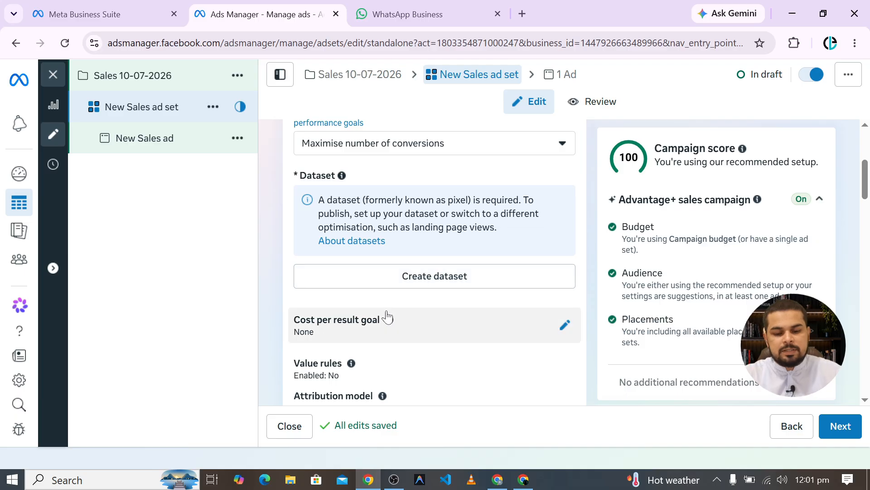
{"action": "scroll", "coordinate": [412, 318], "scroll_direction": "down", "scroll_amount": 3}
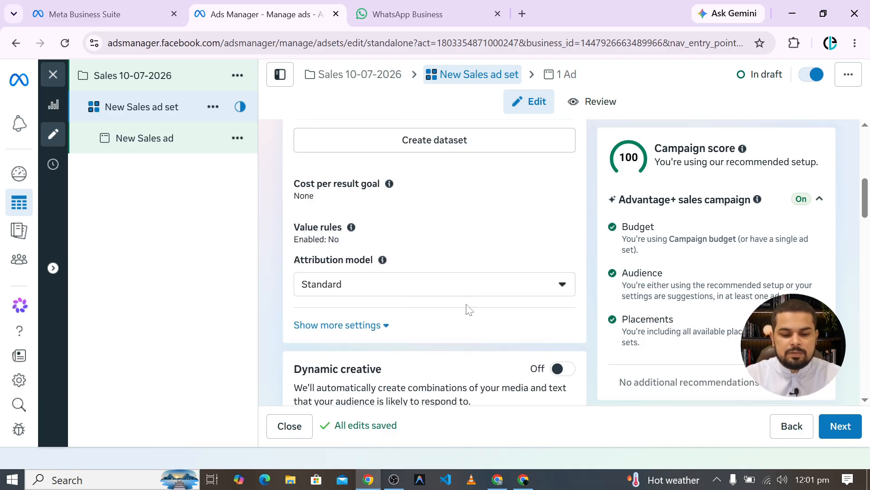
{"action": "scroll", "coordinate": [465, 303], "scroll_direction": "down", "scroll_amount": 5}
{"action": "left_click", "coordinate": [479, 319]}
{"action": "left_click_drag", "start_coordinate": [480, 318], "coordinate": [457, 318]}
{"action": "type", "text": "1"}
{"action": "type", "text": "000"}
{"action": "left_click", "coordinate": [451, 375]}
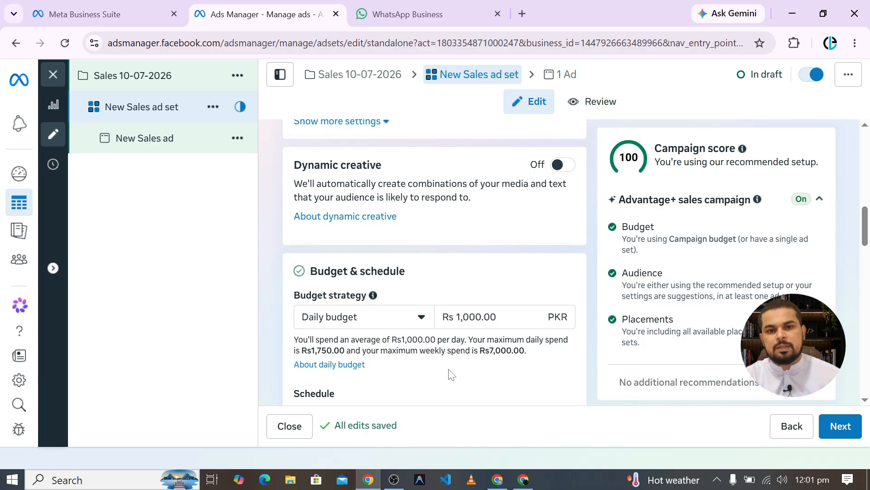
Enable an end date for the ad set's schedule with the 30-day duration.
{"action": "scroll", "coordinate": [451, 374], "scroll_direction": "down", "scroll_amount": 5}
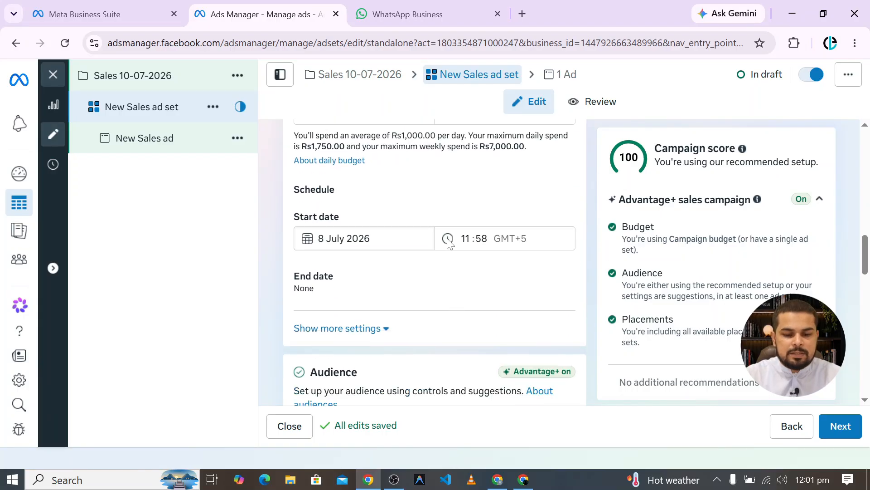
{"action": "left_click", "coordinate": [319, 285]}
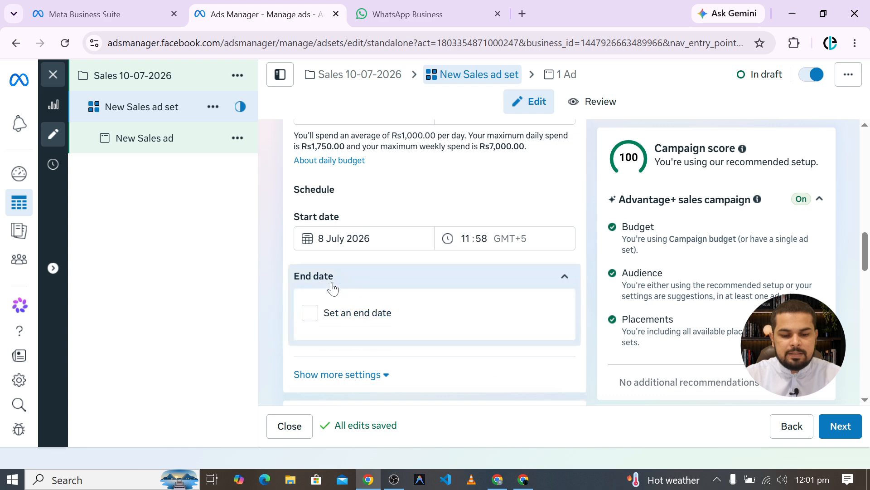
{"action": "left_click", "coordinate": [331, 312]}
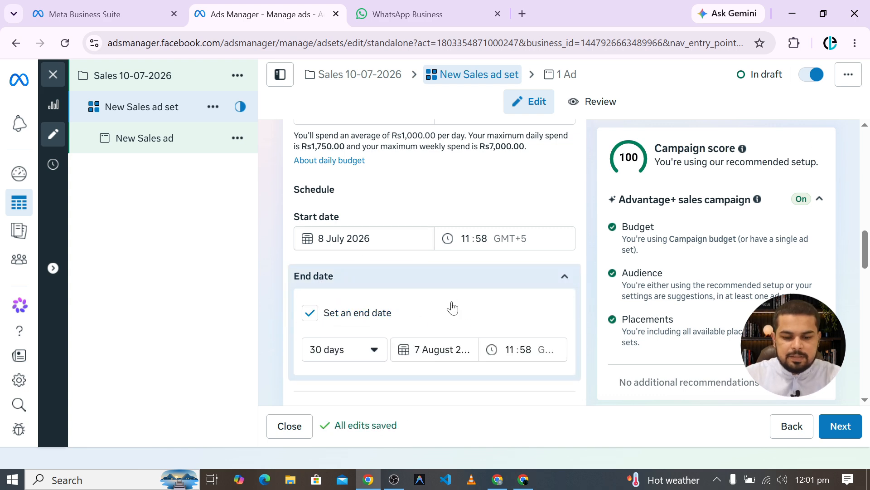
{"action": "scroll", "coordinate": [451, 305], "scroll_direction": "down", "scroll_amount": 5}
{"action": "scroll", "coordinate": [457, 308], "scroll_direction": "down", "scroll_amount": 2}
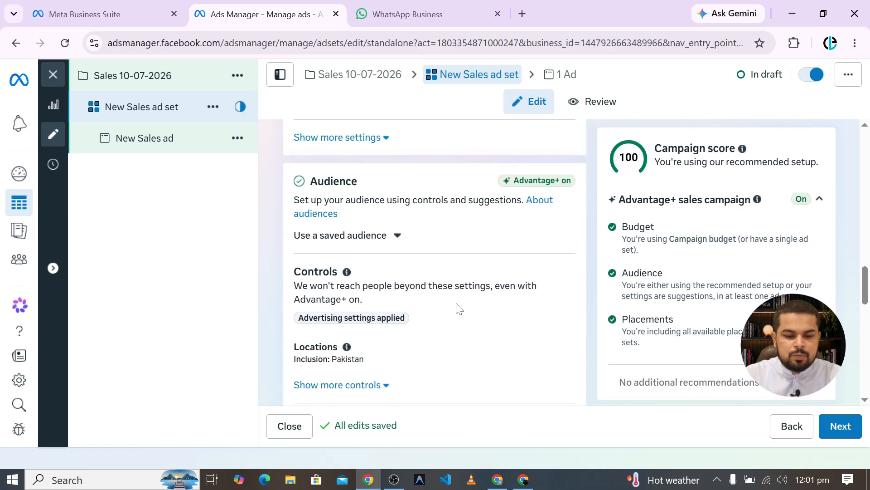
{"action": "scroll", "coordinate": [381, 187], "scroll_direction": "up", "scroll_amount": 3}
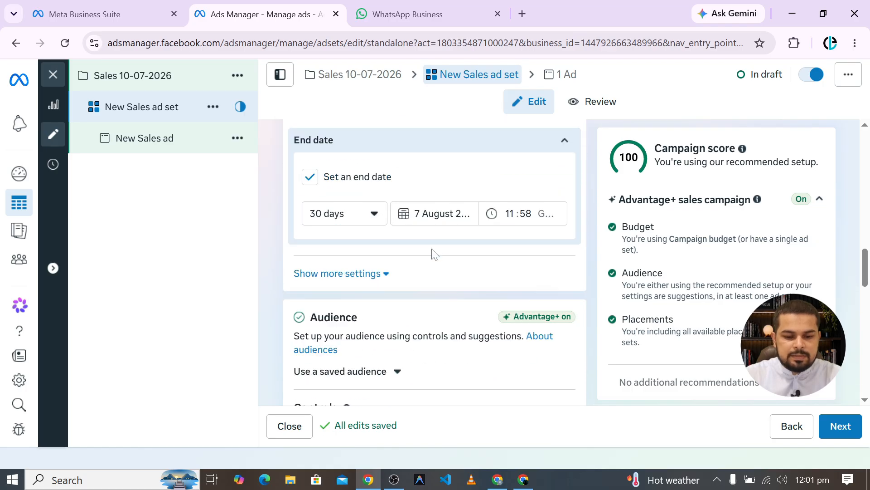
{"action": "scroll", "coordinate": [408, 256], "scroll_direction": "up", "scroll_amount": 3}
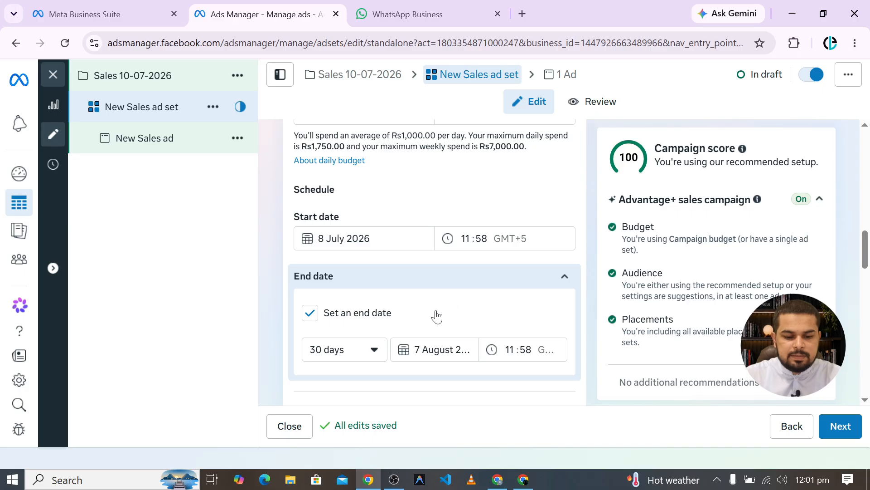
Add the county of Dubai, United Arab Emirates, to the audience's included locations.
{"action": "scroll", "coordinate": [437, 312], "scroll_direction": "down", "scroll_amount": 3}
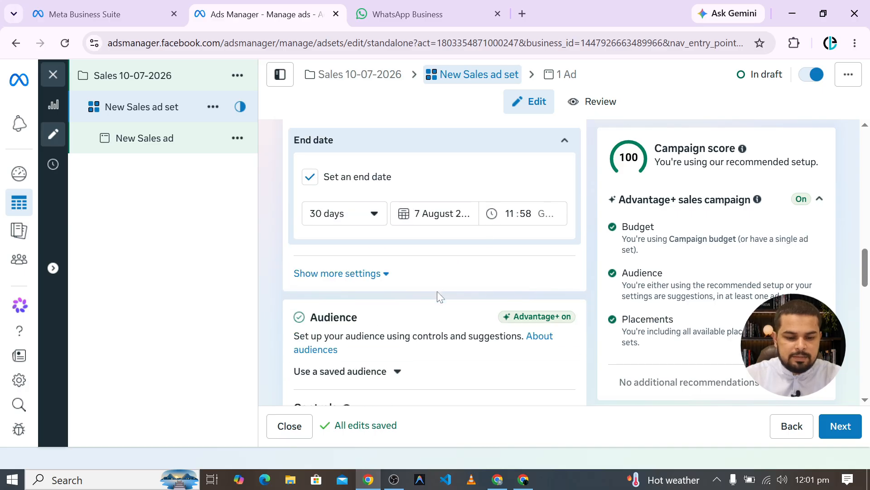
{"action": "scroll", "coordinate": [437, 291], "scroll_direction": "down", "scroll_amount": 3}
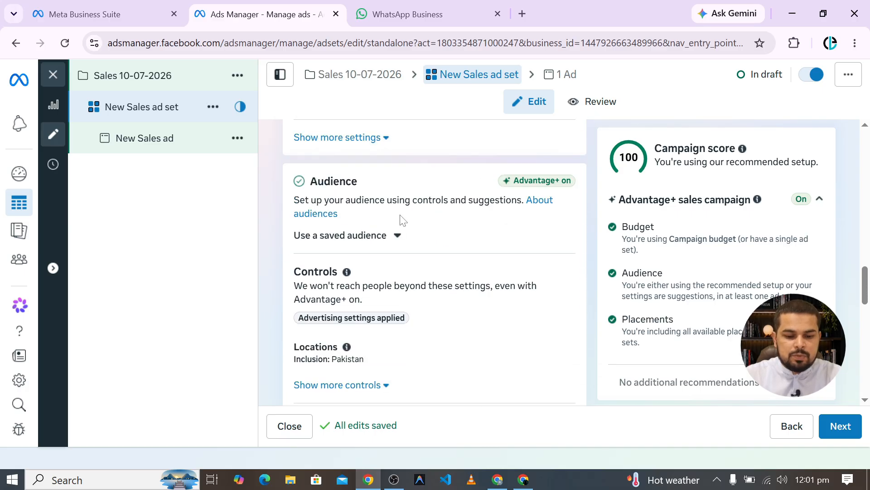
{"action": "scroll", "coordinate": [508, 239], "scroll_direction": "down", "scroll_amount": 2}
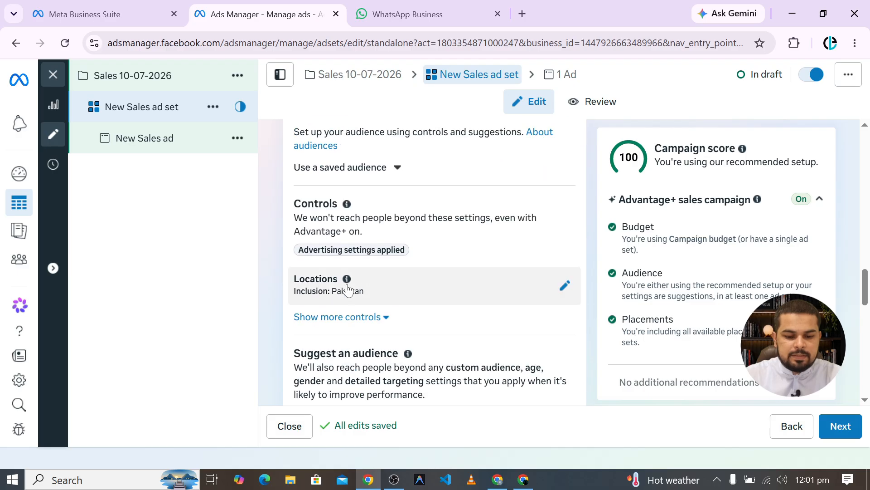
{"action": "left_click", "coordinate": [566, 300]}
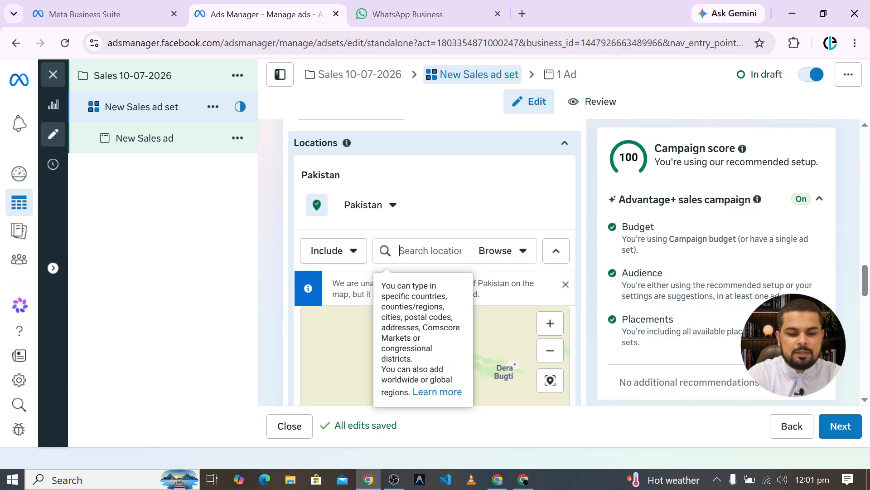
{"action": "type", "text": "dubai"}
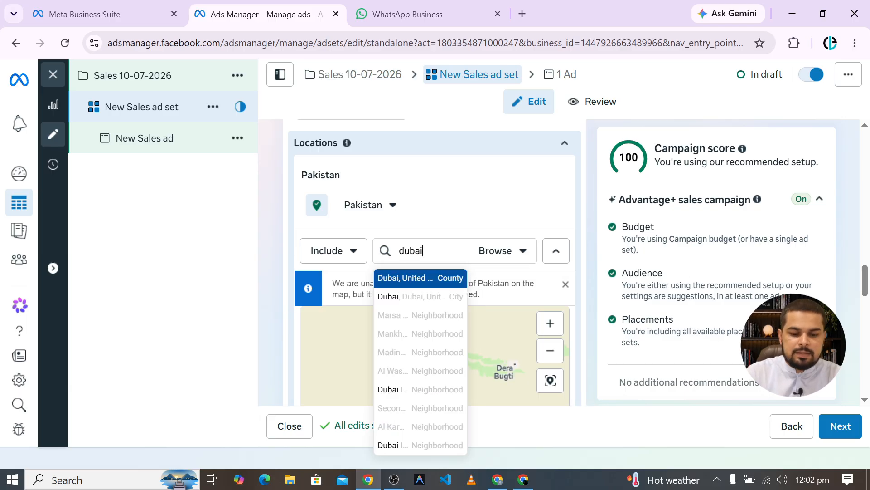
{"action": "left_click", "coordinate": [425, 278]}
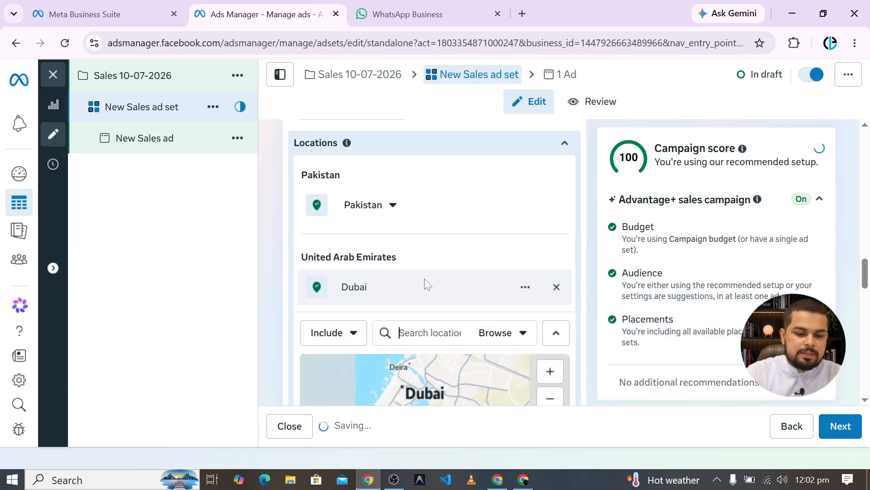
Include the United Kingdom as a country in the audience locations.
{"action": "type", "text": "uk"}
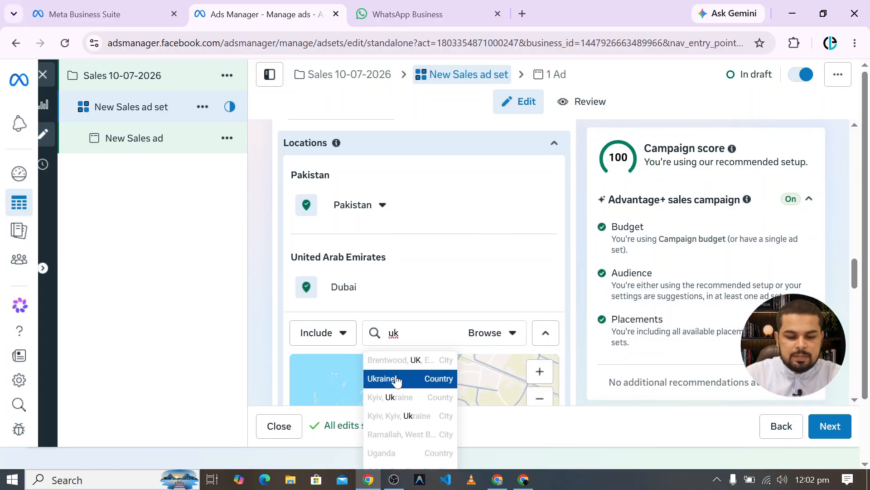
{"action": "key", "text": "BackSpace"}
{"action": "type", "text": "nite"}
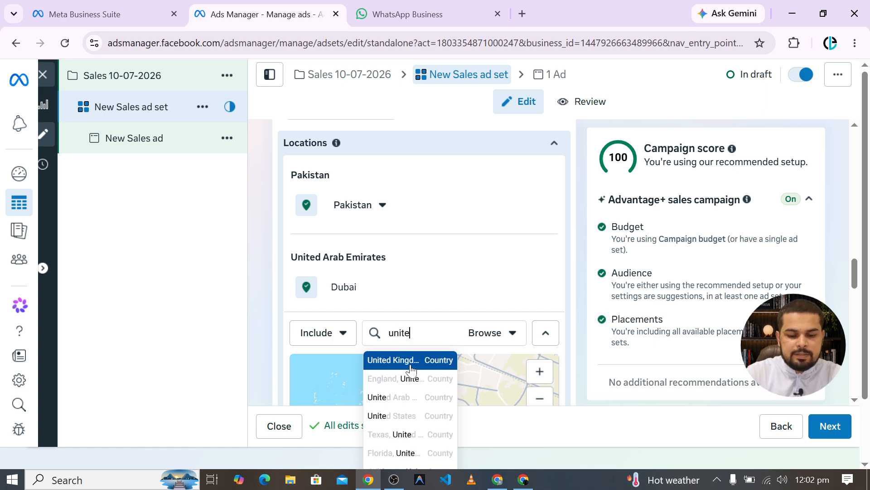
{"action": "left_click", "coordinate": [410, 360]}
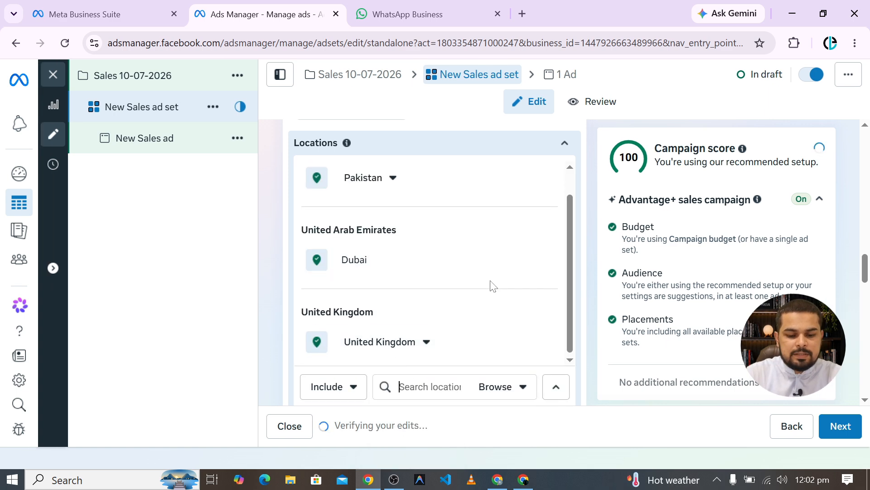
Show the suggested audience settings and open the age range for editing.
{"action": "scroll", "coordinate": [596, 258], "scroll_direction": "down", "scroll_amount": 4}
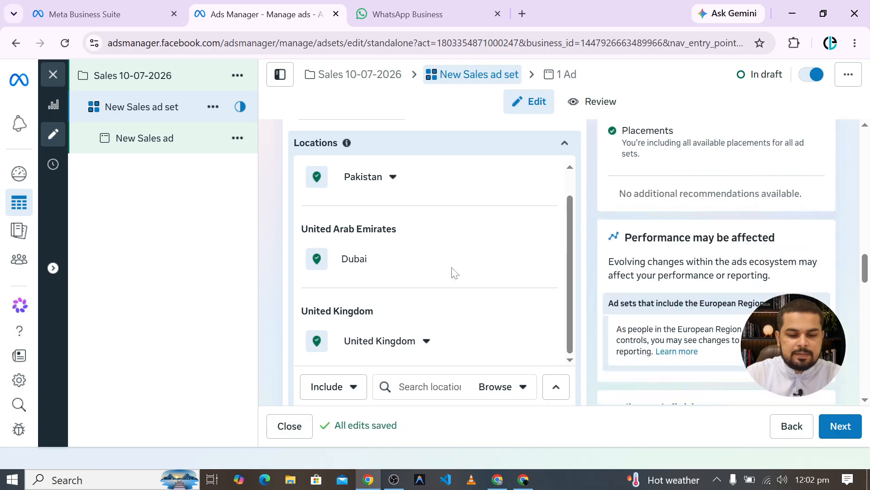
{"action": "scroll", "coordinate": [455, 273], "scroll_direction": "down", "scroll_amount": 3}
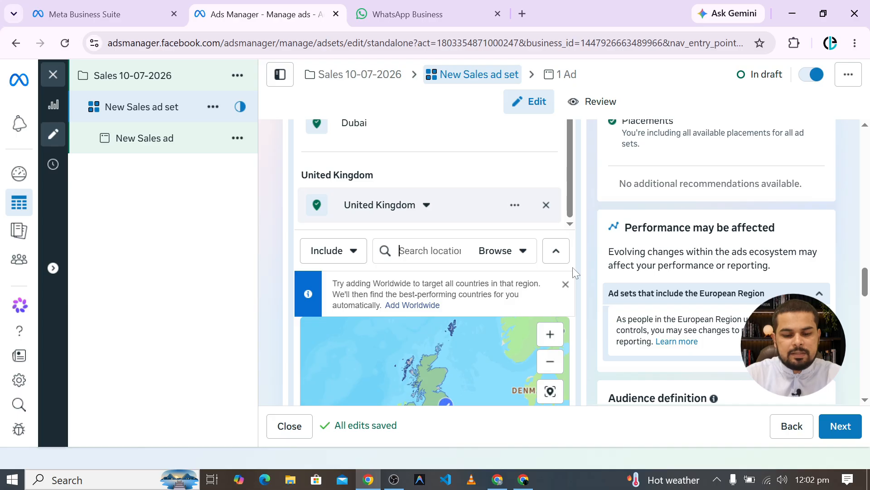
{"action": "scroll", "coordinate": [596, 254], "scroll_direction": "down", "scroll_amount": 3}
{"action": "scroll", "coordinate": [544, 299], "scroll_direction": "down", "scroll_amount": 6}
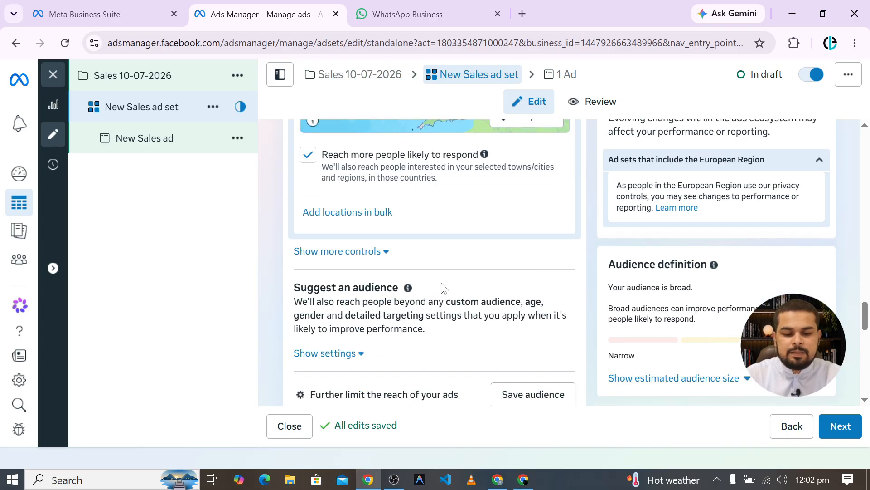
{"action": "scroll", "coordinate": [474, 267], "scroll_direction": "down", "scroll_amount": 2}
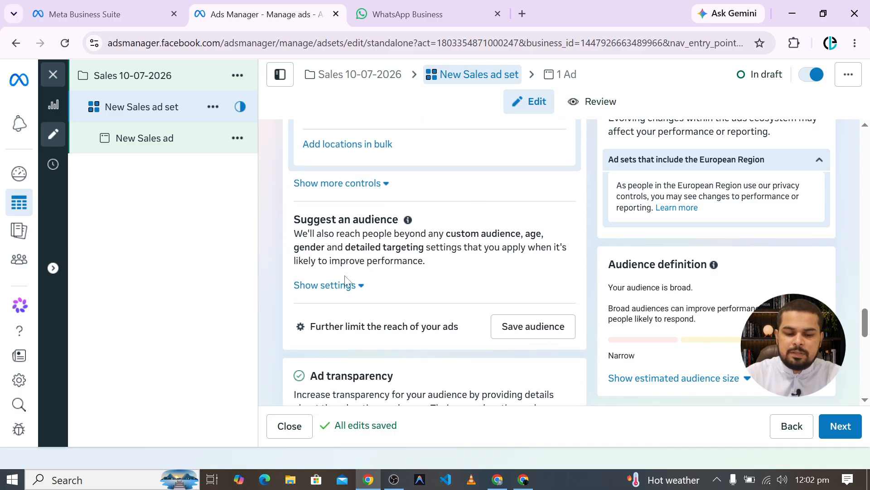
{"action": "left_click", "coordinate": [348, 285]}
{"action": "scroll", "coordinate": [442, 281], "scroll_direction": "down", "scroll_amount": 3}
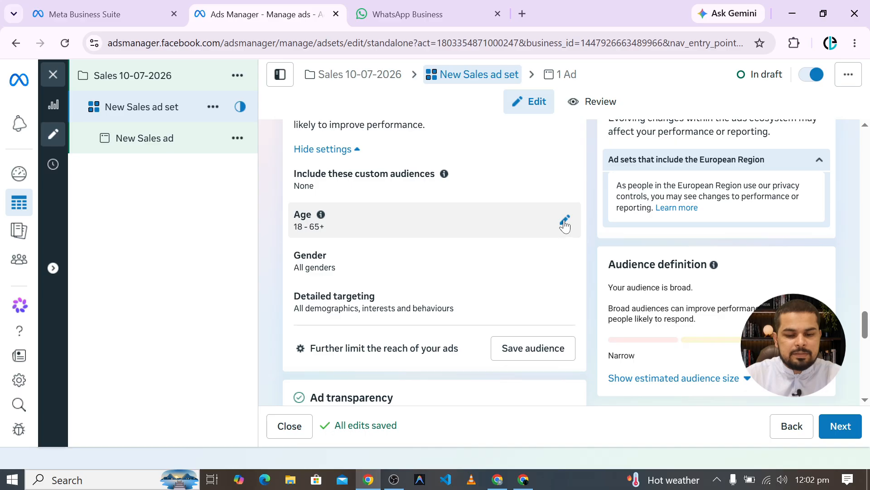
{"action": "scroll", "coordinate": [564, 222], "scroll_direction": "down", "scroll_amount": 10}
{"action": "scroll", "coordinate": [464, 272], "scroll_direction": "up", "scroll_amount": 3}
{"action": "scroll", "coordinate": [464, 272], "scroll_direction": "down", "scroll_amount": 4}
{"action": "scroll", "coordinate": [467, 272], "scroll_direction": "up", "scroll_amount": 10}
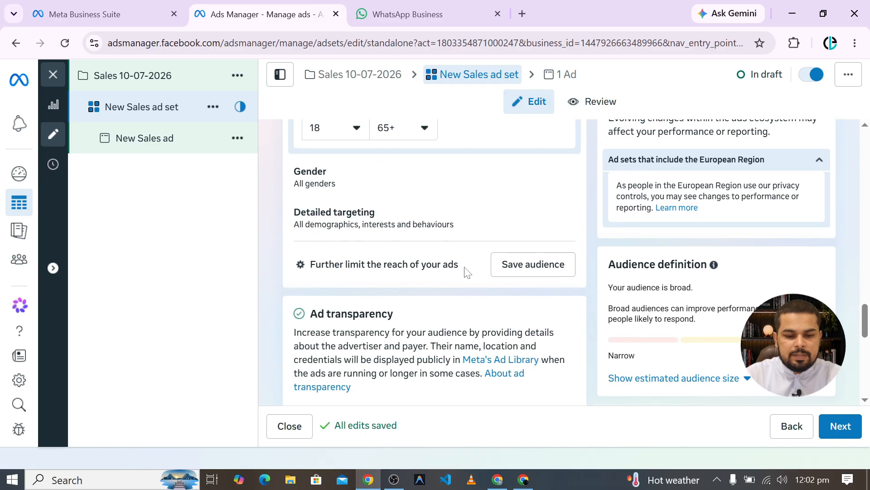
{"action": "scroll", "coordinate": [465, 272], "scroll_direction": "up", "scroll_amount": 3}
{"action": "scroll", "coordinate": [436, 276], "scroll_direction": "down", "scroll_amount": 3}
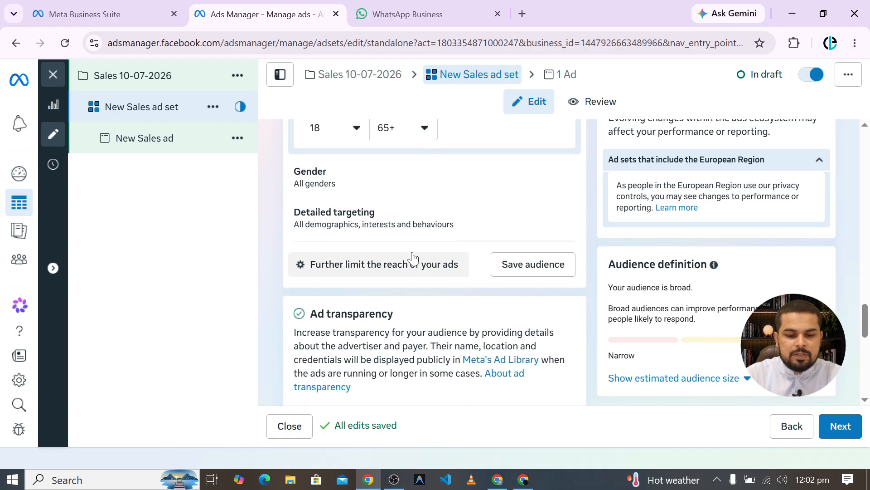
Open the gender and detailed targeting options of the suggested audience.
{"action": "left_click", "coordinate": [567, 175]}
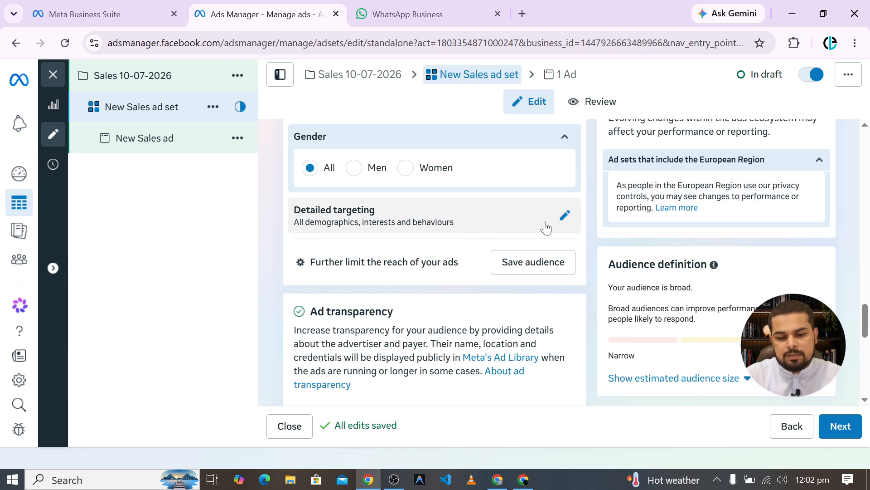
{"action": "left_click", "coordinate": [565, 216]}
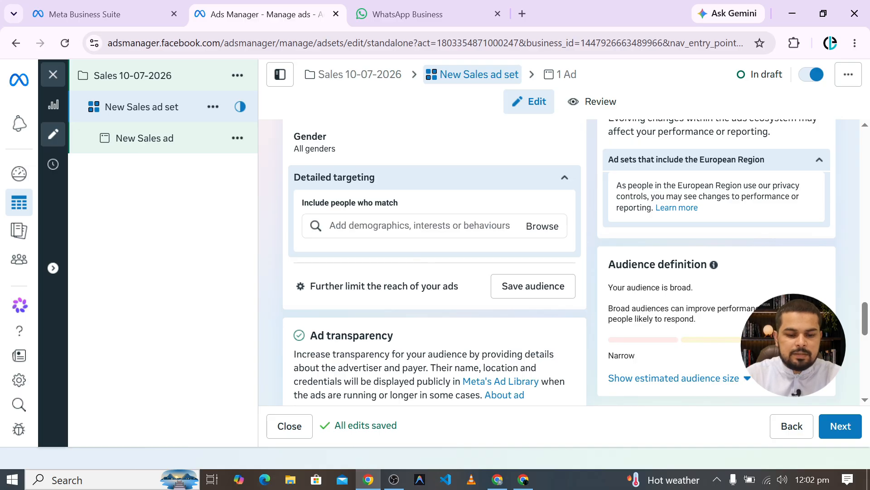
{"action": "left_click", "coordinate": [275, 275]}
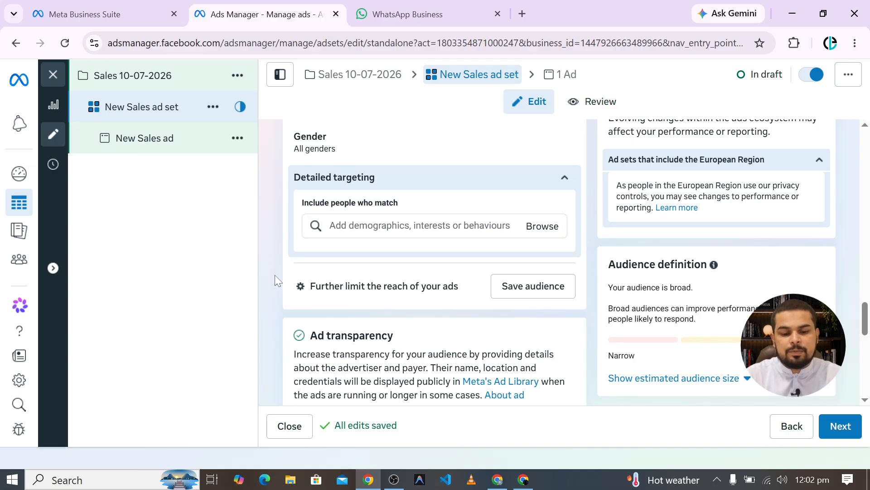
Expand the placement account controls and show the additional placement settings of the ad set.
{"action": "scroll", "coordinate": [274, 275], "scroll_direction": "down", "scroll_amount": 8}
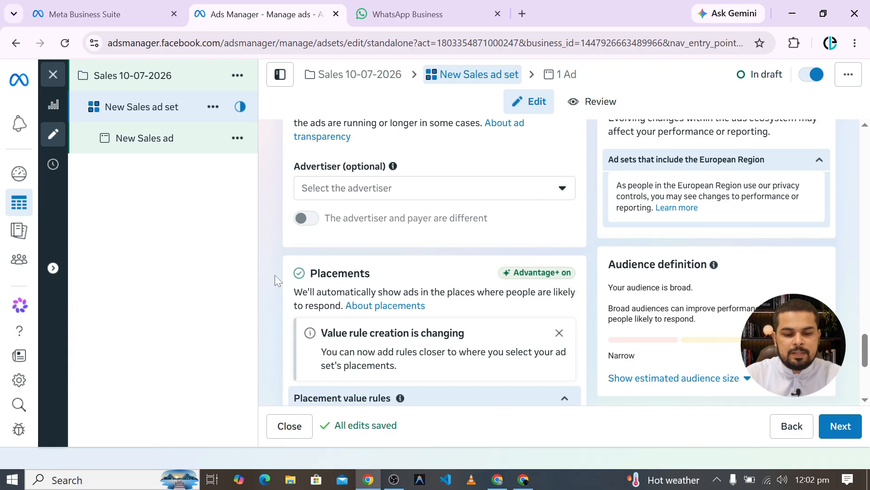
{"action": "scroll", "coordinate": [275, 274], "scroll_direction": "down", "scroll_amount": 2}
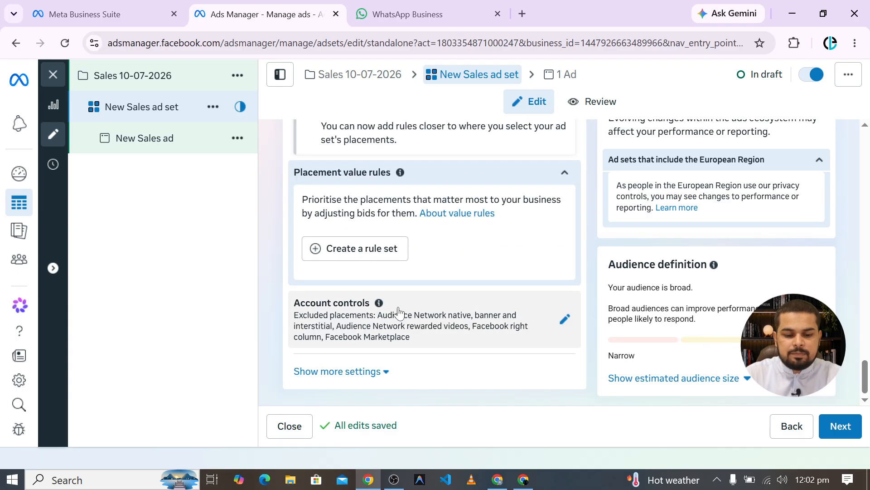
{"action": "scroll", "coordinate": [520, 312], "scroll_direction": "up", "scroll_amount": 3}
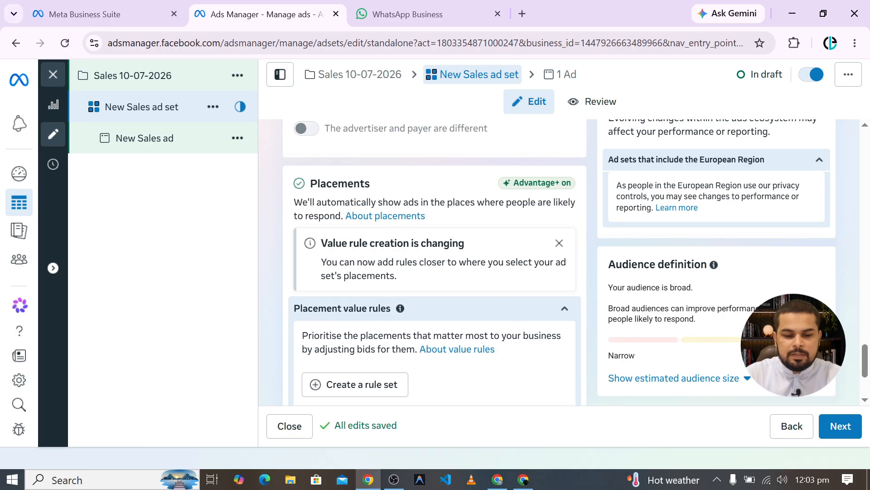
{"action": "scroll", "coordinate": [540, 369], "scroll_direction": "down", "scroll_amount": 3}
{"action": "left_click", "coordinate": [563, 320]}
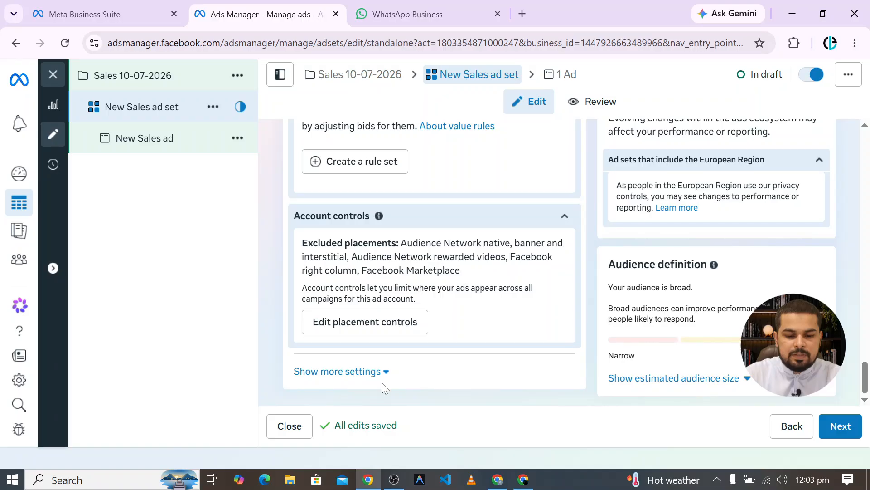
{"action": "left_click", "coordinate": [377, 371]}
{"action": "scroll", "coordinate": [428, 288], "scroll_direction": "down", "scroll_amount": 6}
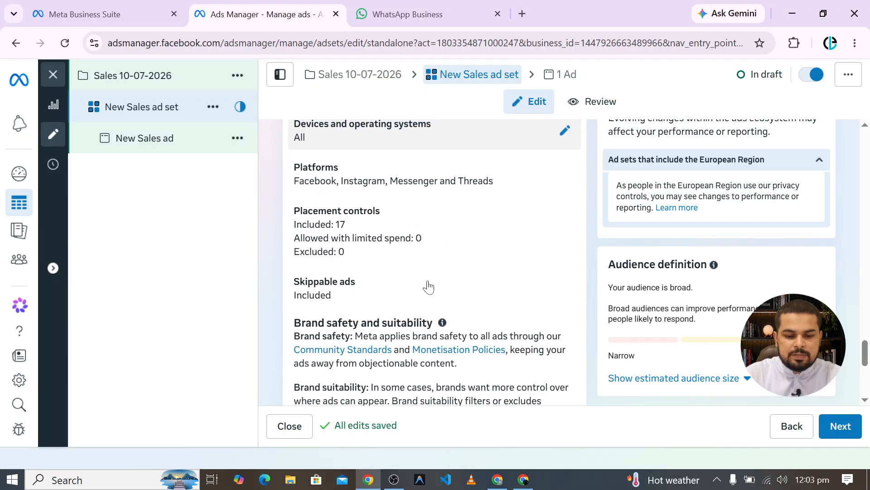
Open the placement controls and examine the placement categories, from feeds to apps and sites.
{"action": "left_click", "coordinate": [564, 230]}
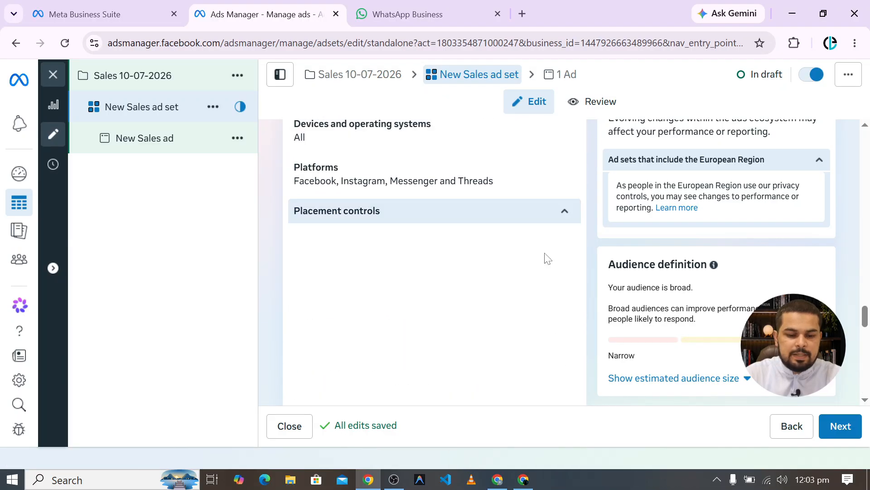
{"action": "scroll", "coordinate": [438, 272], "scroll_direction": "down", "scroll_amount": 5}
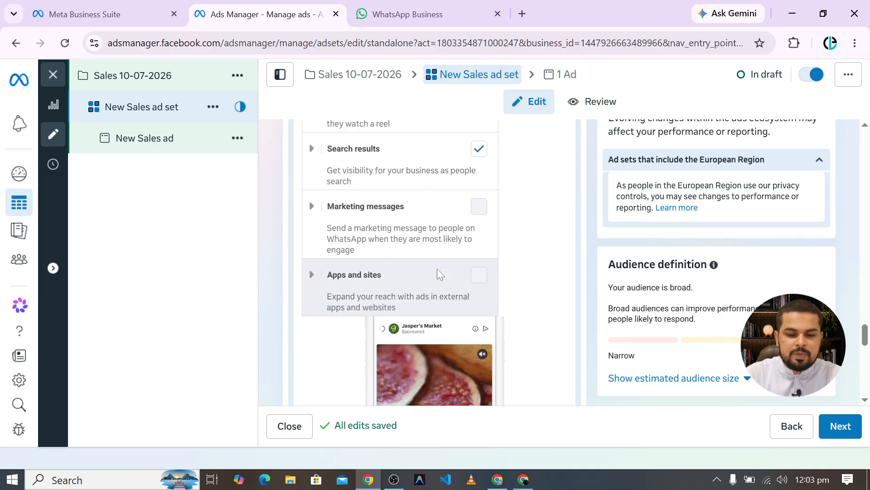
{"action": "scroll", "coordinate": [437, 268], "scroll_direction": "up", "scroll_amount": 5}
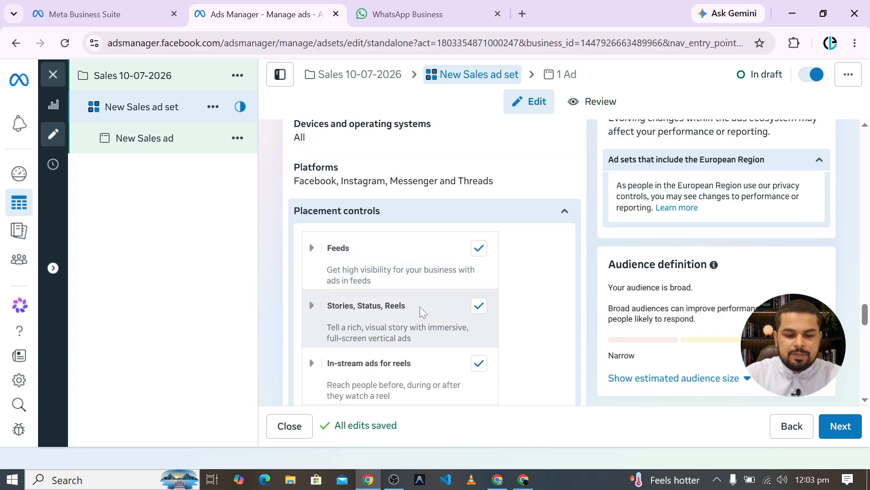
{"action": "scroll", "coordinate": [476, 316], "scroll_direction": "down", "scroll_amount": 1}
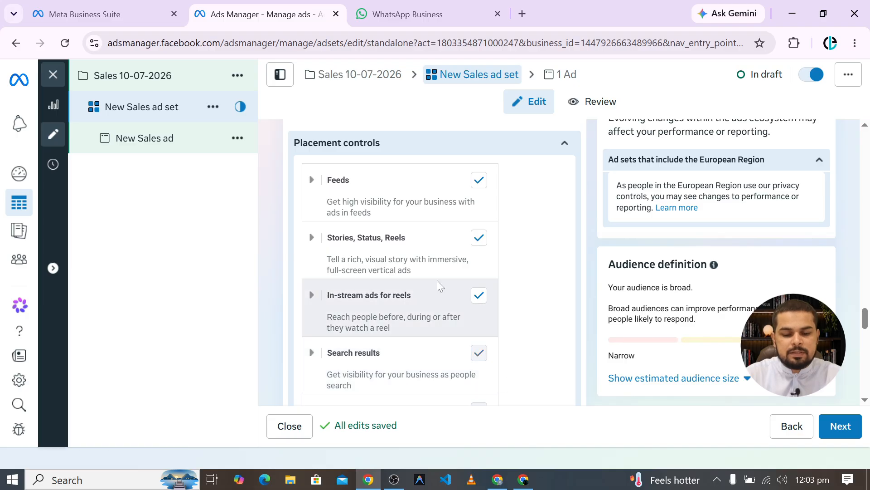
Disallow limited spending to excluded placements.
{"action": "scroll", "coordinate": [437, 280], "scroll_direction": "down", "scroll_amount": 5}
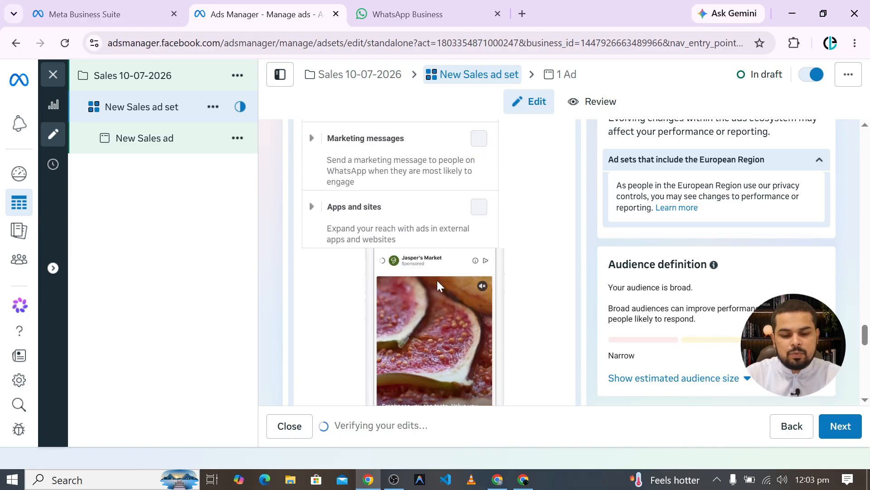
{"action": "scroll", "coordinate": [437, 280], "scroll_direction": "down", "scroll_amount": 5}
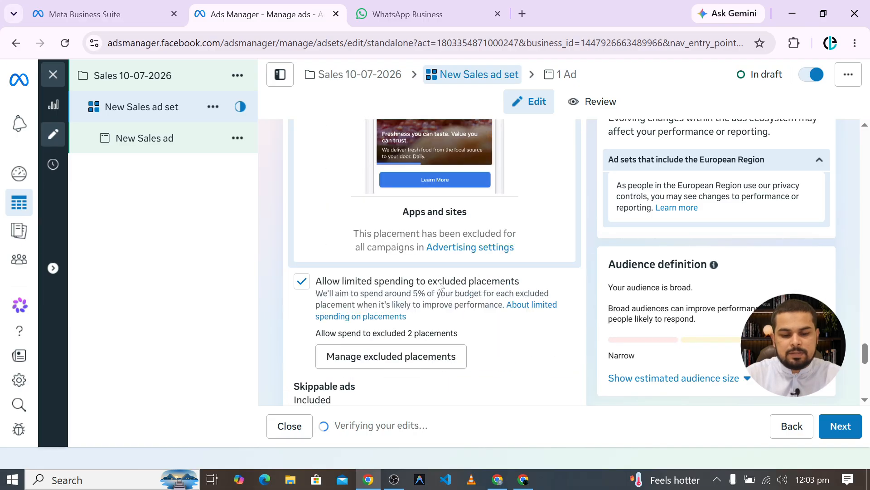
{"action": "left_click", "coordinate": [301, 282]}
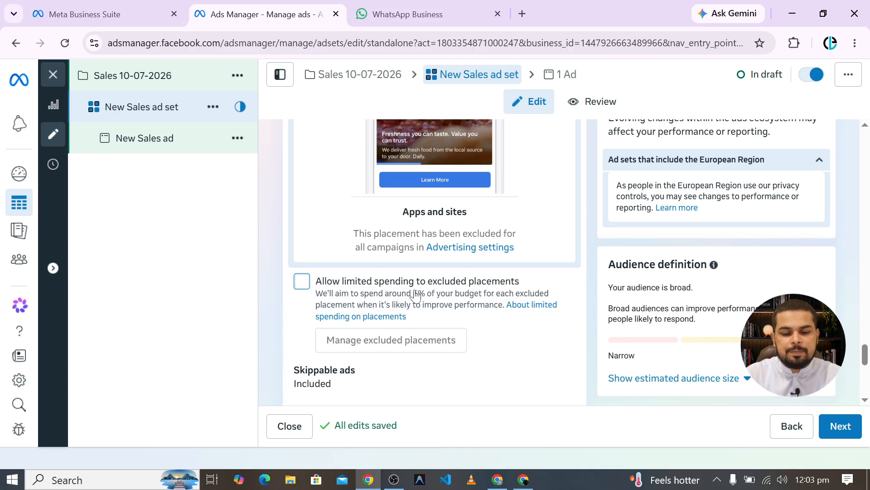
{"action": "scroll", "coordinate": [414, 290], "scroll_direction": "up", "scroll_amount": 3}
{"action": "scroll", "coordinate": [459, 270], "scroll_direction": "down", "scroll_amount": 6}
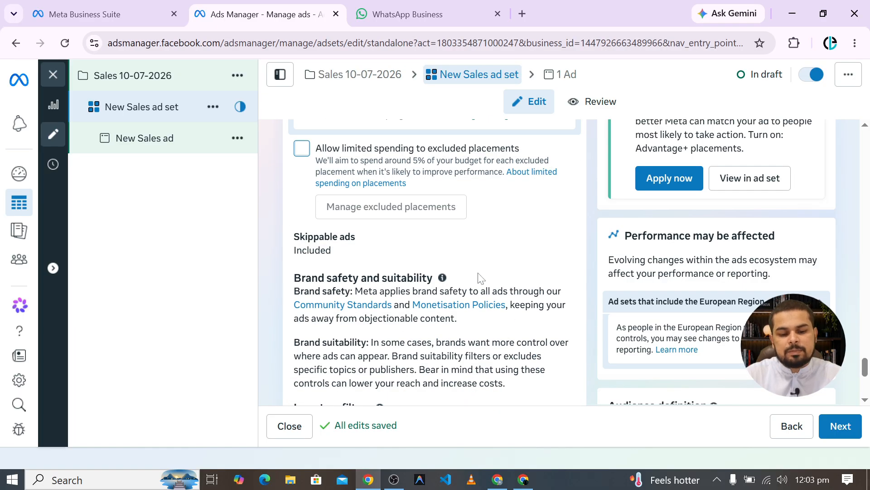
{"action": "scroll", "coordinate": [478, 284], "scroll_direction": "down", "scroll_amount": 6}
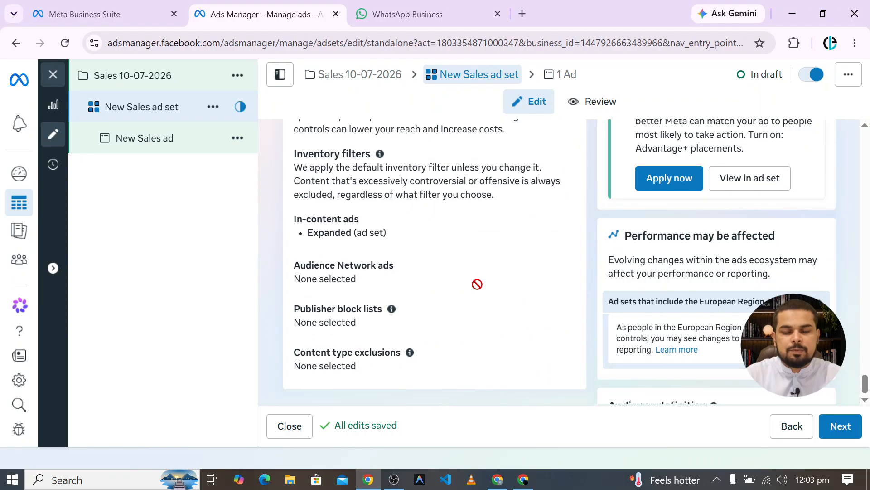
{"action": "scroll", "coordinate": [494, 236], "scroll_direction": "up", "scroll_amount": 5}
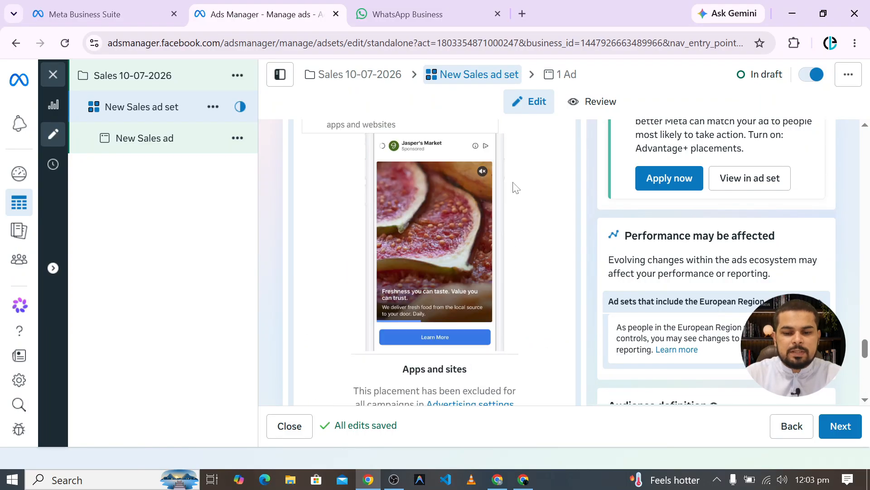
Open the New Sales ad and examine its identity profiles, creative source and format options.
{"action": "left_click", "coordinate": [555, 83]}
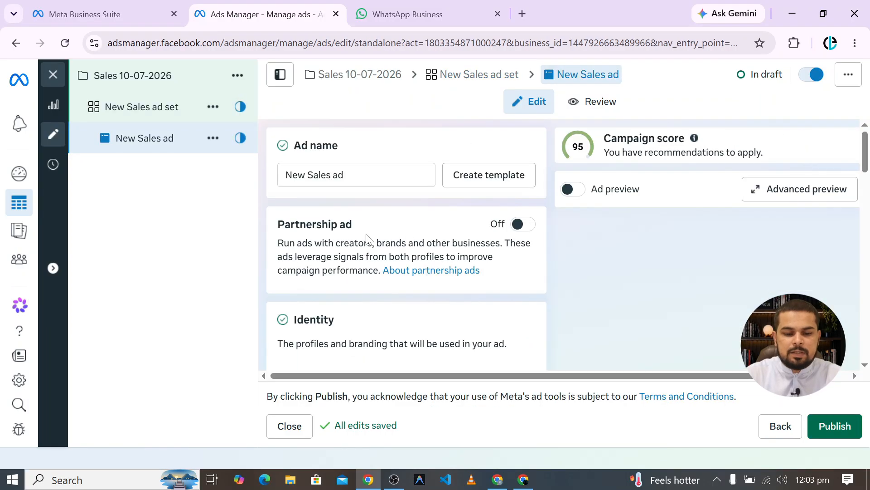
{"action": "scroll", "coordinate": [430, 240], "scroll_direction": "down", "scroll_amount": 5}
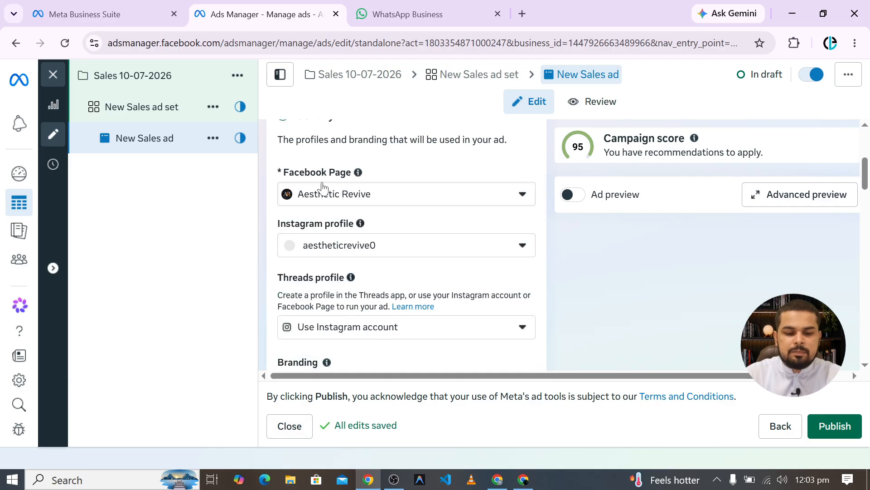
{"action": "scroll", "coordinate": [414, 250], "scroll_direction": "down", "scroll_amount": 3}
{"action": "scroll", "coordinate": [395, 253], "scroll_direction": "down", "scroll_amount": 2}
{"action": "scroll", "coordinate": [395, 253], "scroll_direction": "up", "scroll_amount": 2}
{"action": "scroll", "coordinate": [397, 252], "scroll_direction": "down", "scroll_amount": 5}
{"action": "scroll", "coordinate": [395, 247], "scroll_direction": "down", "scroll_amount": 4}
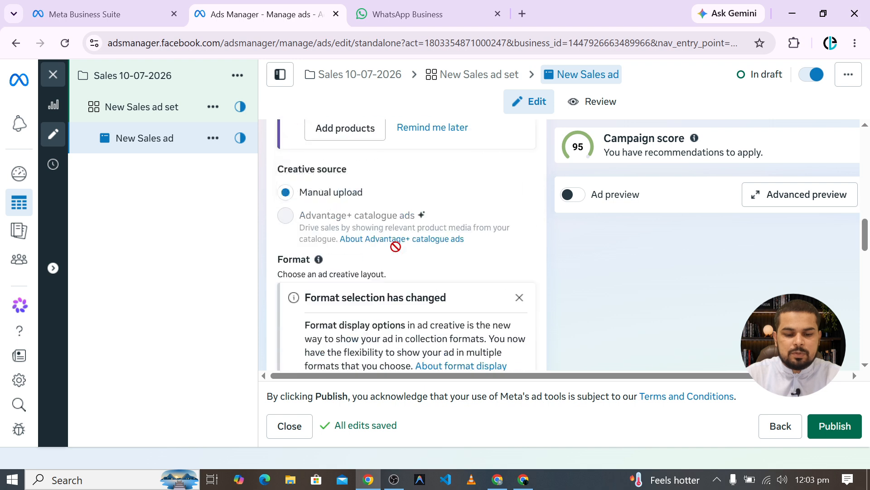
{"action": "scroll", "coordinate": [395, 247], "scroll_direction": "up", "scroll_amount": 3}
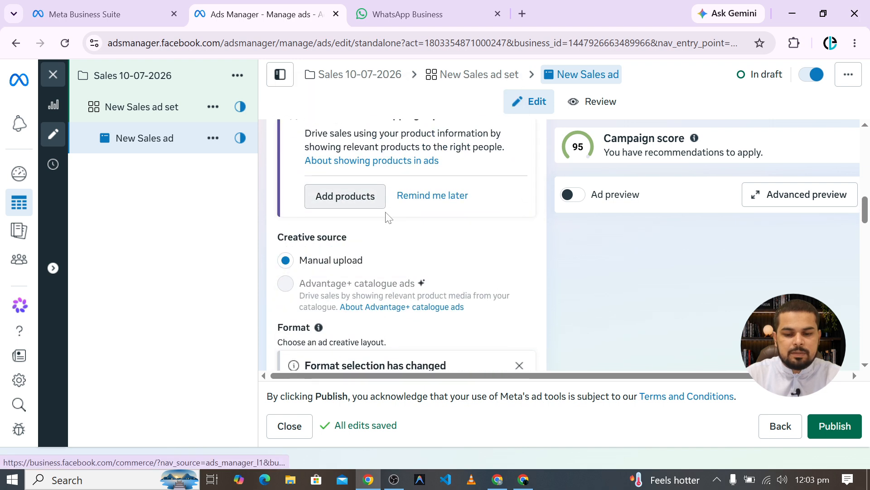
{"action": "scroll", "coordinate": [387, 217], "scroll_direction": "down", "scroll_amount": 6}
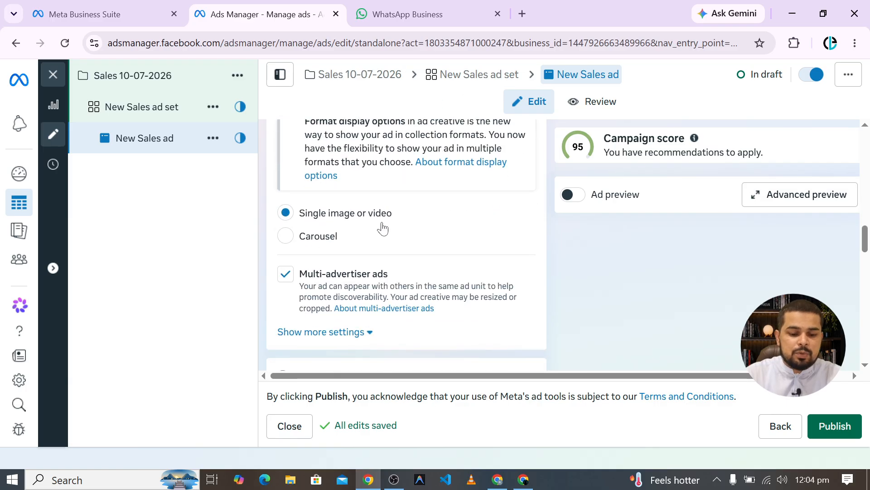
Set the ad's website destination URL to enterloops.com.
{"action": "scroll", "coordinate": [383, 229], "scroll_direction": "down", "scroll_amount": 6}
{"action": "left_click", "coordinate": [371, 231]}
{"action": "type", "text": "enterloops.com"}
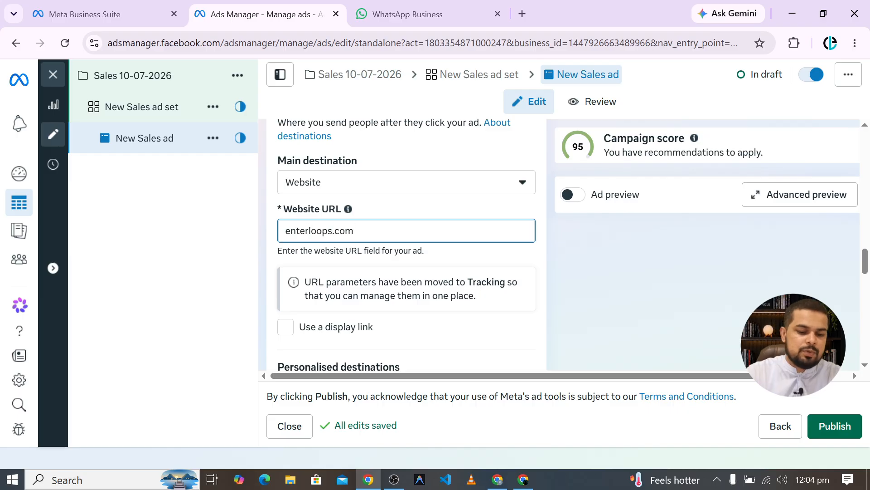
{"action": "left_click", "coordinate": [379, 247]}
{"action": "scroll", "coordinate": [399, 251], "scroll_direction": "down", "scroll_amount": 2}
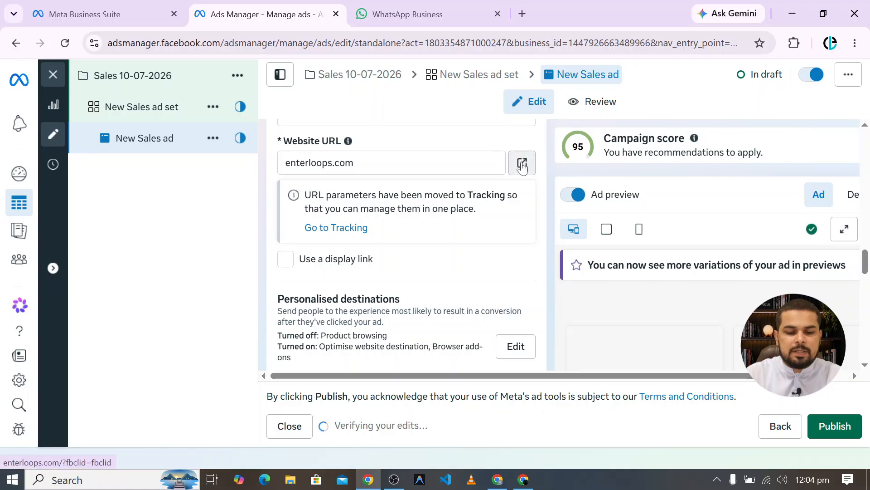
Open the URL parameter builder in the ad's tracking settings and set the campaign source to {{campaign.name}}.
{"action": "scroll", "coordinate": [491, 224], "scroll_direction": "down", "scroll_amount": 6}
{"action": "scroll", "coordinate": [492, 224], "scroll_direction": "down", "scroll_amount": 10}
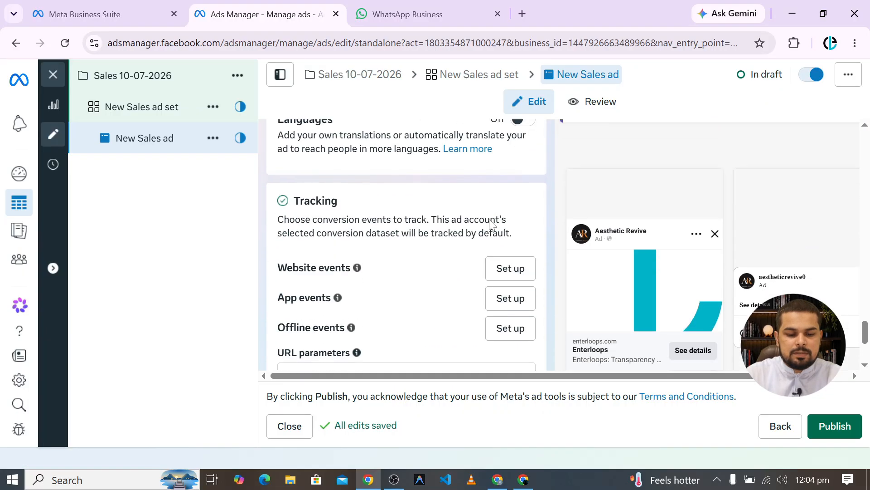
{"action": "scroll", "coordinate": [491, 224], "scroll_direction": "down", "scroll_amount": 3}
{"action": "left_click", "coordinate": [311, 235]}
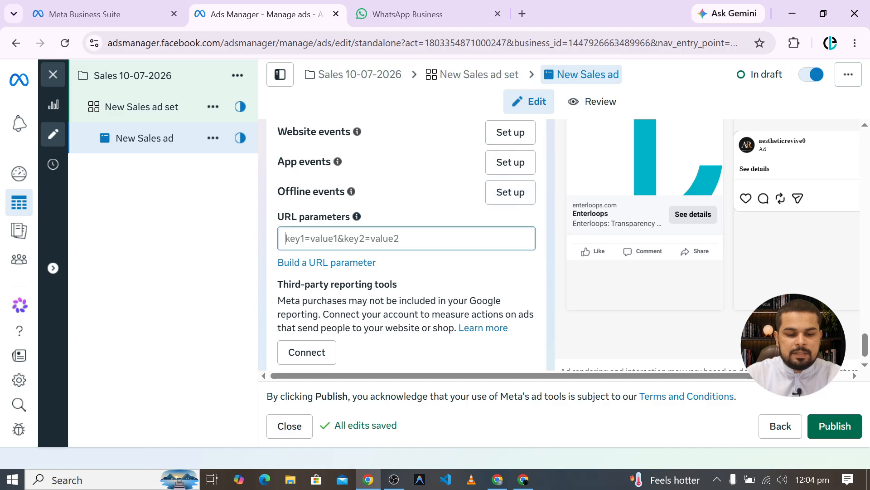
{"action": "left_click", "coordinate": [341, 263]}
{"action": "left_click", "coordinate": [383, 209]}
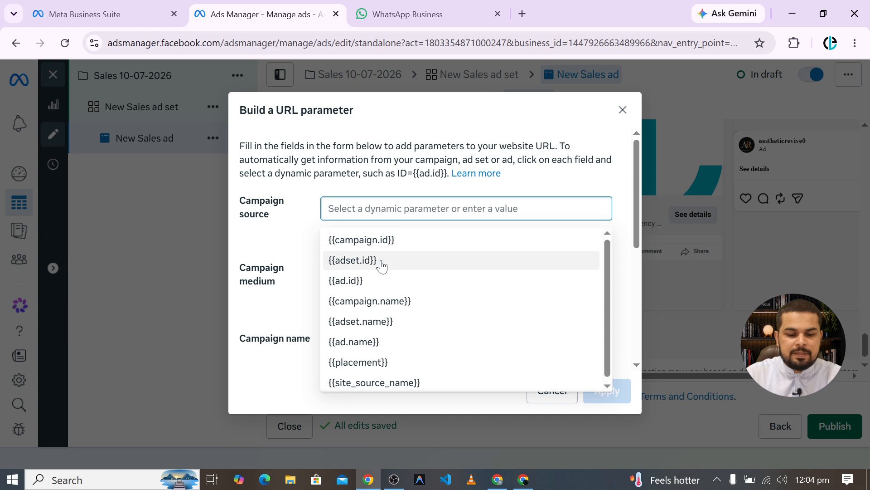
{"action": "left_click", "coordinate": [400, 301]}
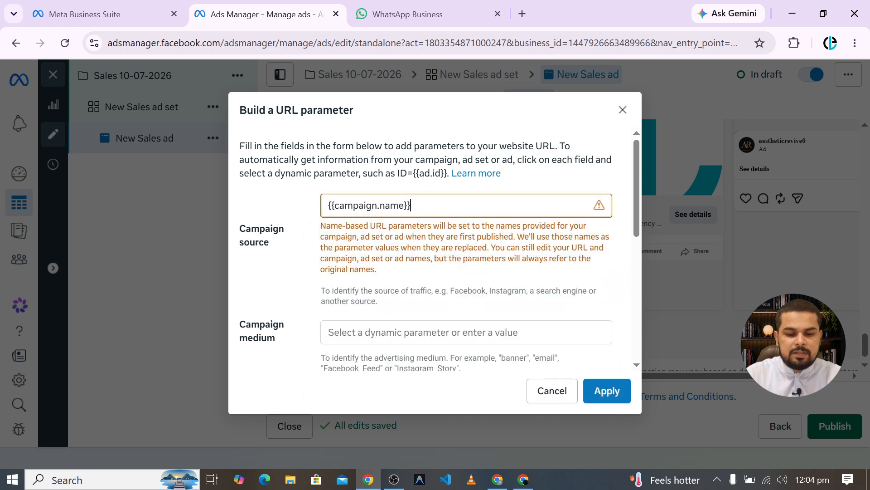
Set both the campaign medium and the campaign name parameters to {{ad.name}} and apply the URL parameters.
{"action": "left_click", "coordinate": [403, 327]}
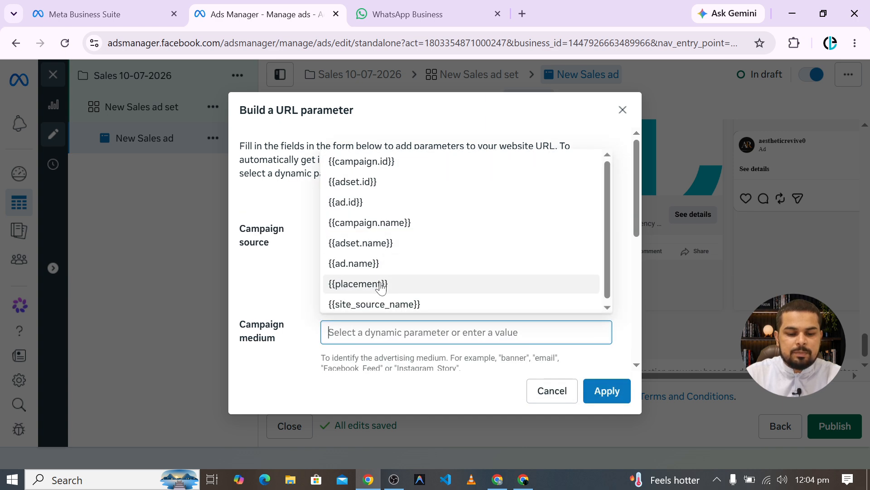
{"action": "left_click", "coordinate": [383, 266]}
{"action": "scroll", "coordinate": [433, 254], "scroll_direction": "down", "scroll_amount": 3}
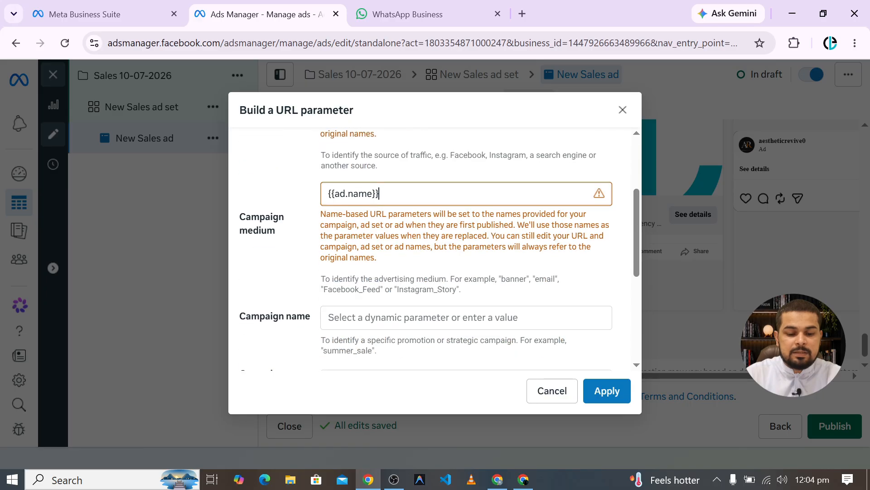
{"action": "left_click", "coordinate": [401, 316]}
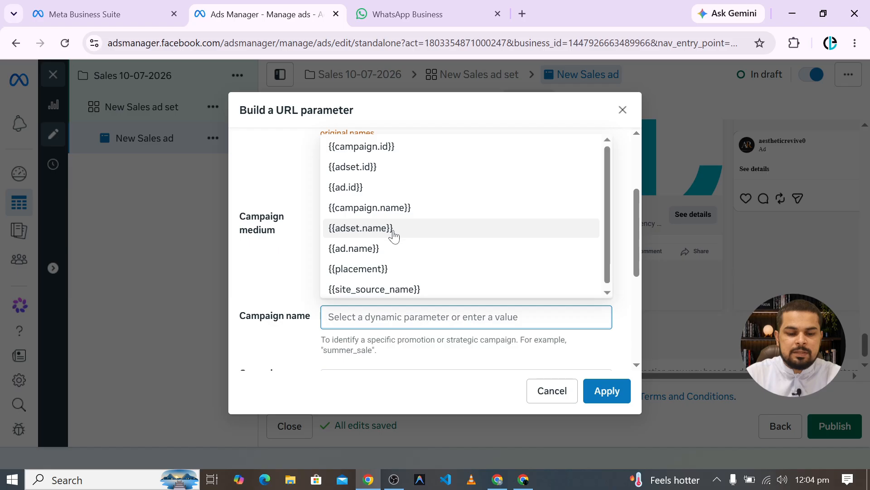
{"action": "left_click", "coordinate": [393, 249]}
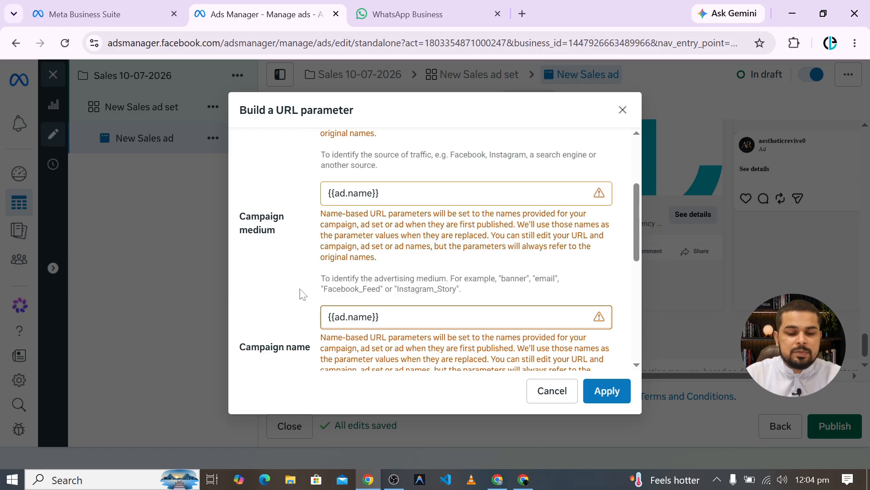
{"action": "left_click", "coordinate": [603, 394]}
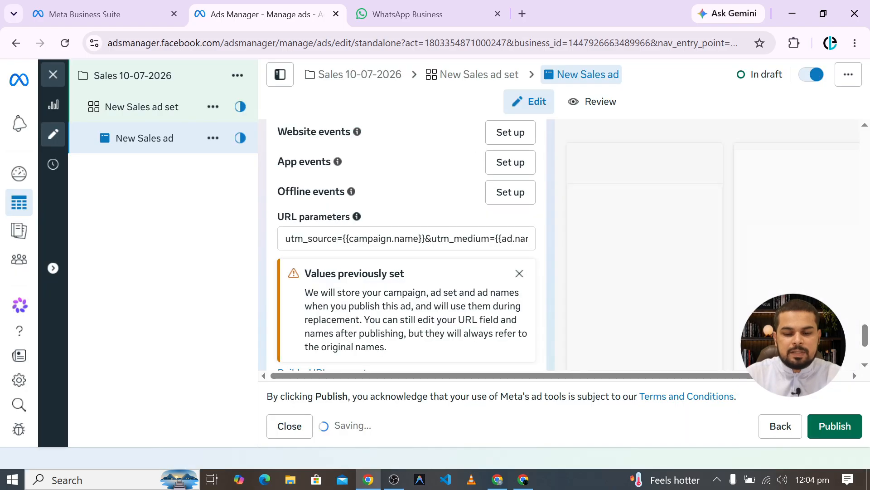
Preview the ad's website URL in a separate tab and return to the ad editor.
{"action": "scroll", "coordinate": [433, 297], "scroll_direction": "down", "scroll_amount": 3}
{"action": "scroll", "coordinate": [433, 297], "scroll_direction": "up", "scroll_amount": 10}
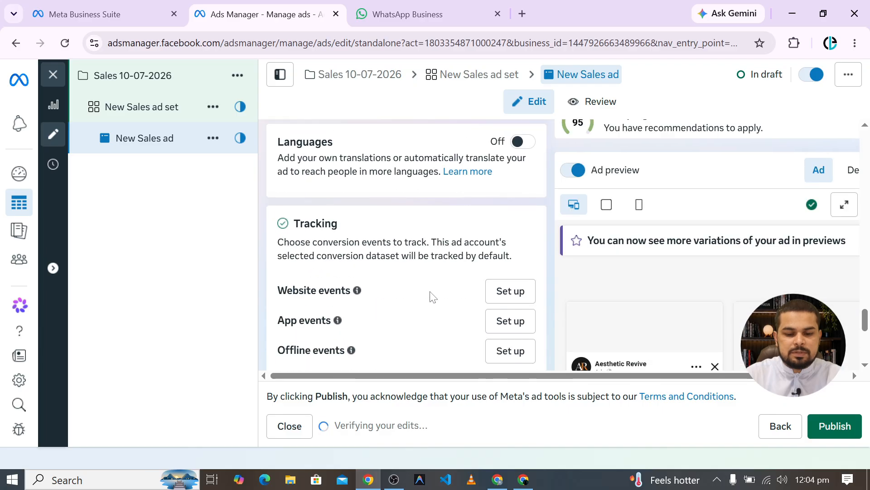
{"action": "scroll", "coordinate": [432, 296], "scroll_direction": "up", "scroll_amount": 5}
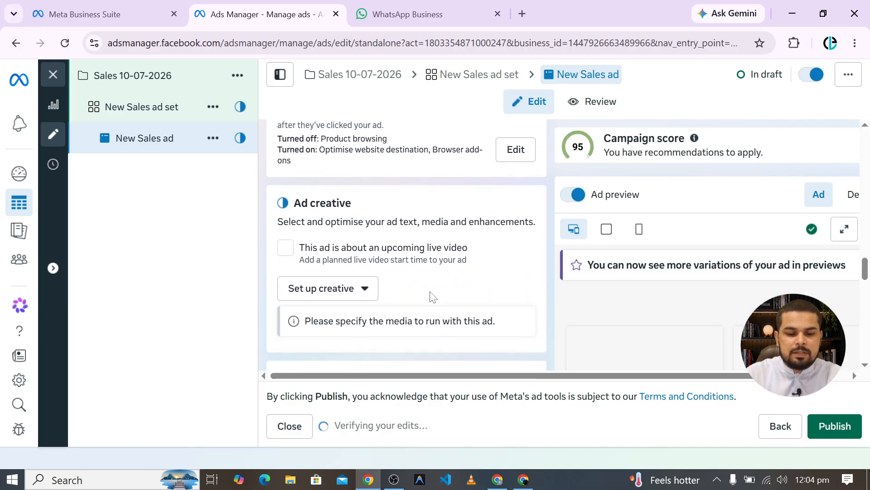
{"action": "scroll", "coordinate": [433, 297], "scroll_direction": "up", "scroll_amount": 8}
{"action": "left_click", "coordinate": [520, 236]}
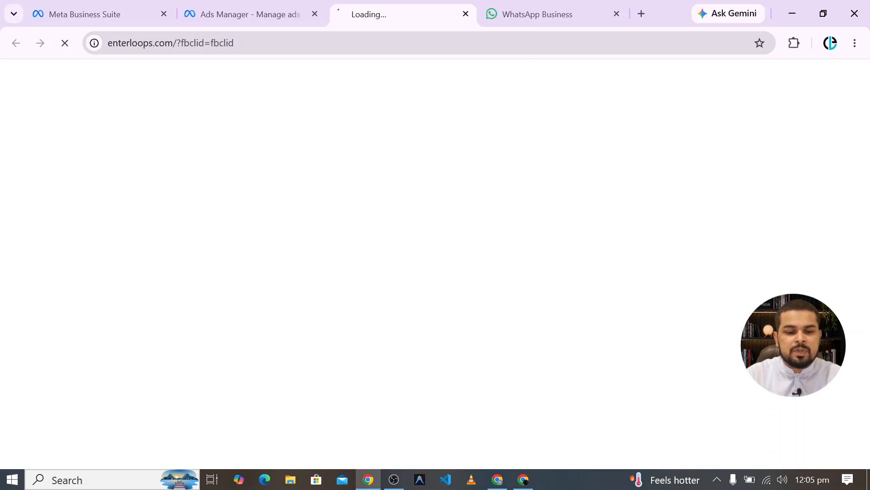
{"action": "left_click", "coordinate": [253, 12]}
{"action": "scroll", "coordinate": [469, 290], "scroll_direction": "down", "scroll_amount": 10}
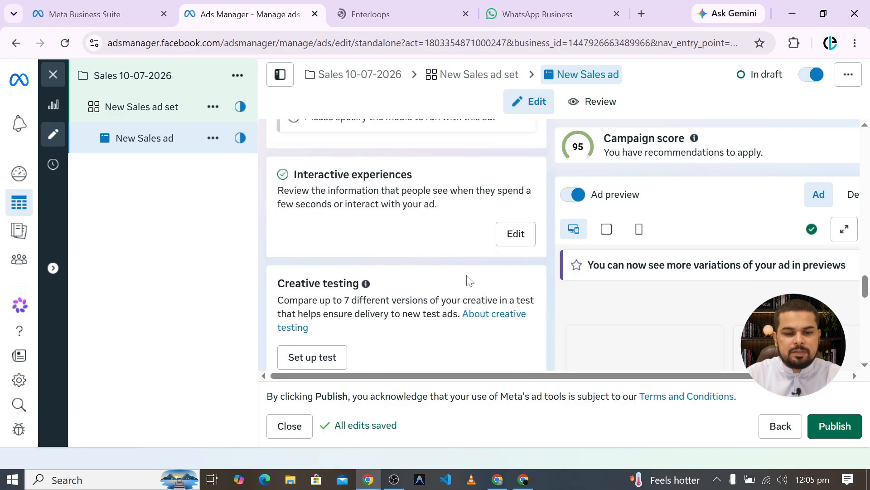
{"action": "left_click", "coordinate": [376, 6]}
{"action": "left_click", "coordinate": [252, 13]}
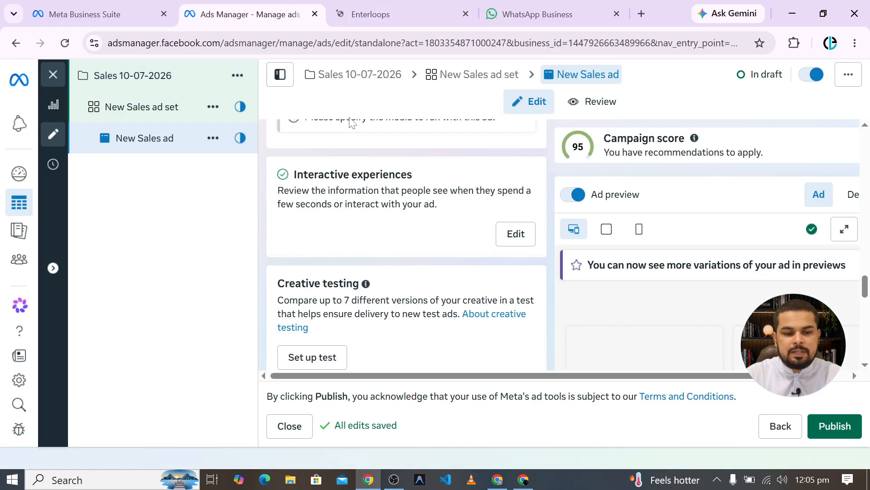
Examine the ad's tracking settings and the creative test setup options, closing the test setup without confirming it.
{"action": "scroll", "coordinate": [399, 268], "scroll_direction": "down", "scroll_amount": 10}
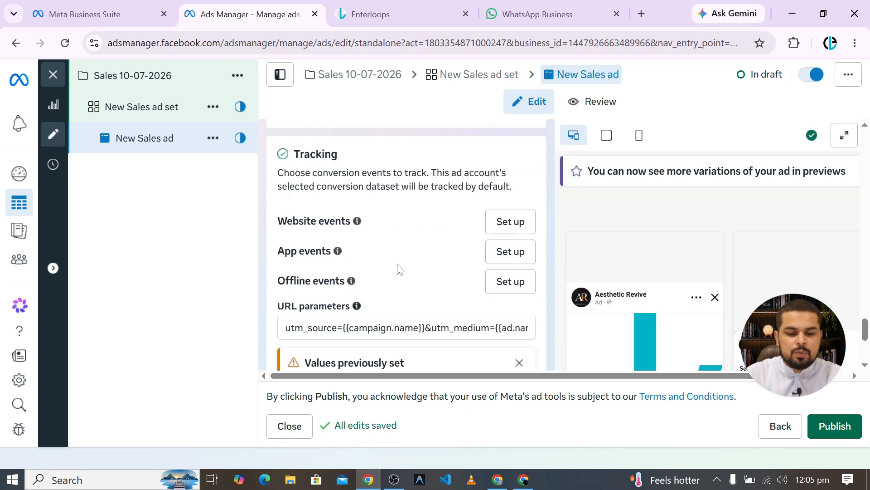
{"action": "scroll", "coordinate": [433, 258], "scroll_direction": "down", "scroll_amount": 2}
{"action": "scroll", "coordinate": [434, 258], "scroll_direction": "up", "scroll_amount": 7}
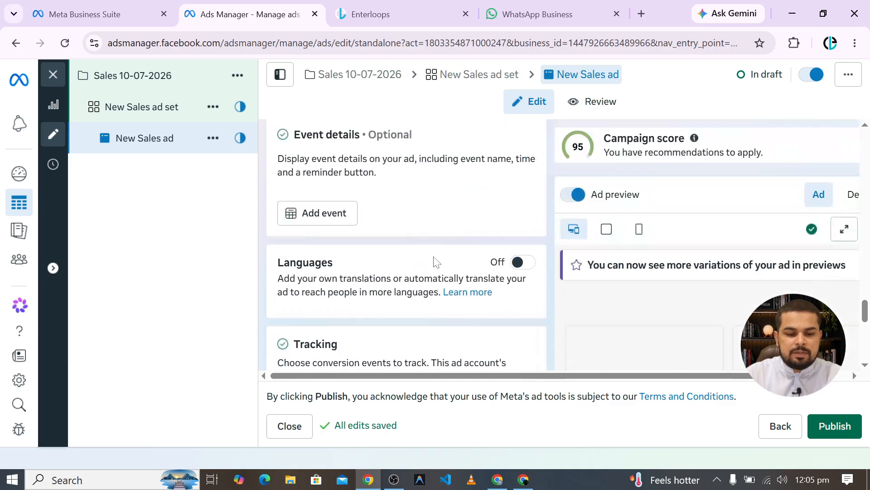
{"action": "scroll", "coordinate": [322, 224], "scroll_direction": "up", "scroll_amount": 4}
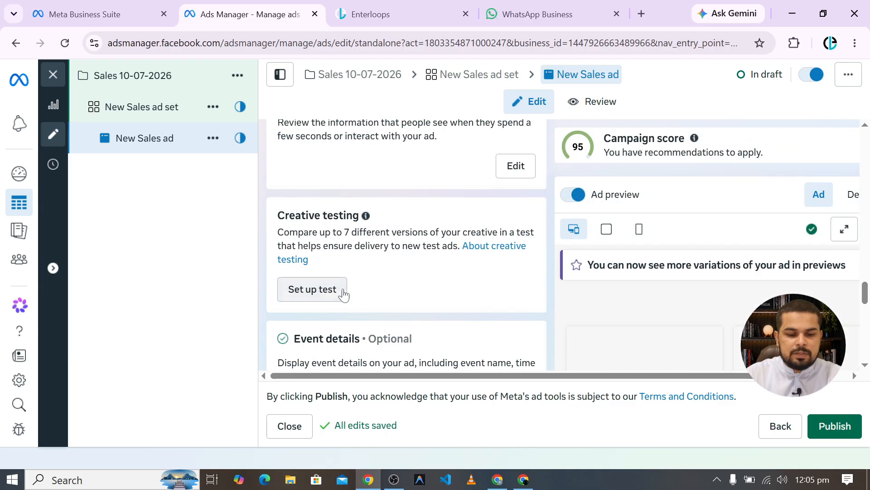
{"action": "left_click", "coordinate": [330, 290]}
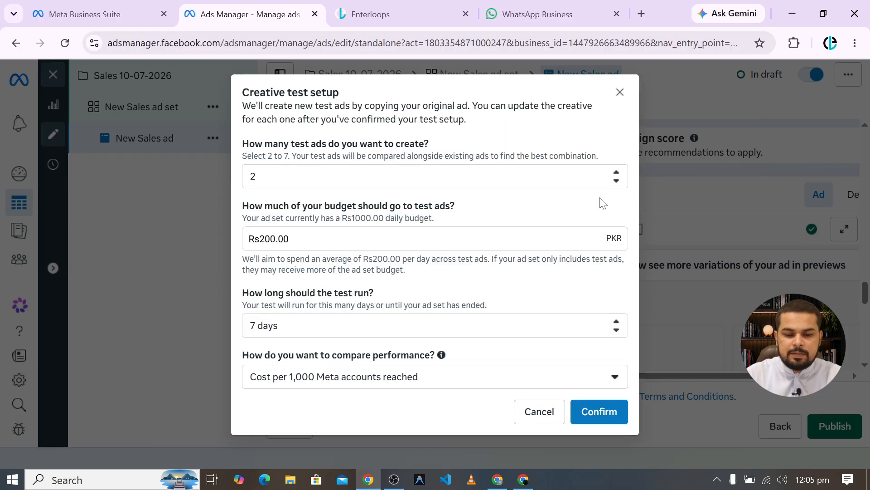
{"action": "left_click", "coordinate": [619, 95]}
Set up an image ad with the 1254 × 1254 hair transplant image from the account images, keeping the default creative setup and crops.
{"action": "left_click", "coordinate": [350, 290]}
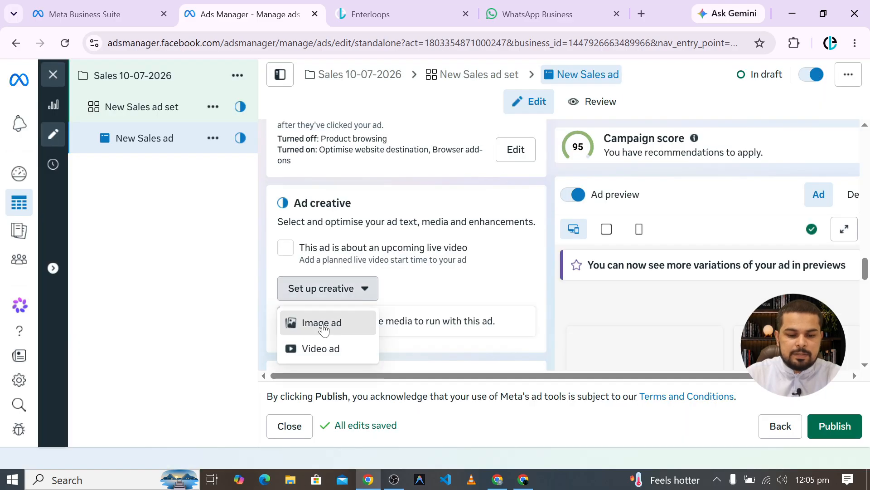
{"action": "left_click", "coordinate": [479, 243]}
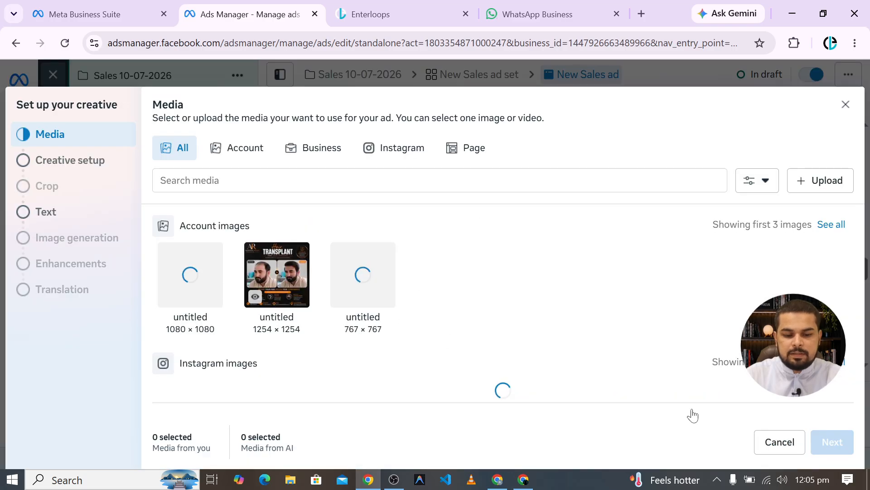
{"action": "left_click", "coordinate": [252, 287]}
{"action": "left_click", "coordinate": [815, 444]}
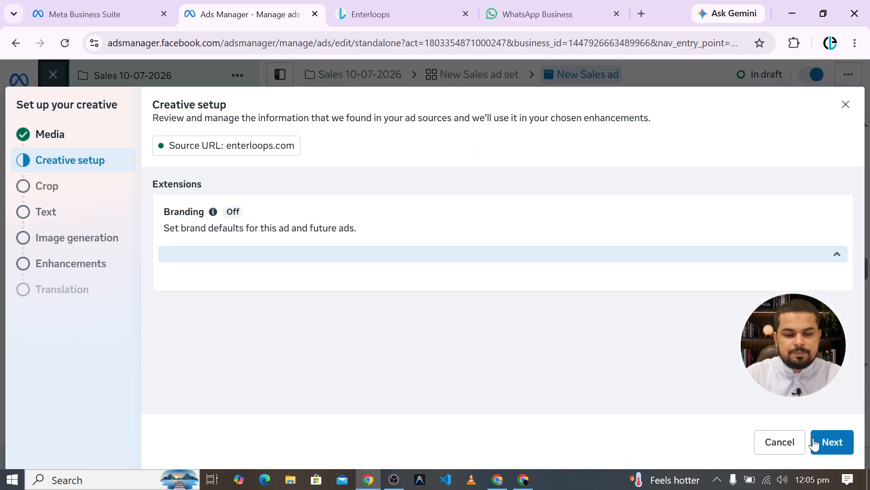
{"action": "left_click", "coordinate": [832, 444]}
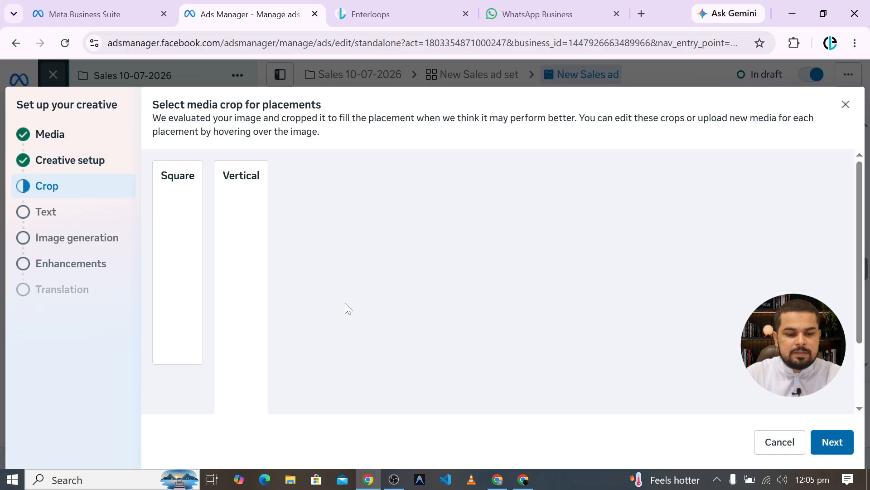
{"action": "left_click", "coordinate": [836, 450]}
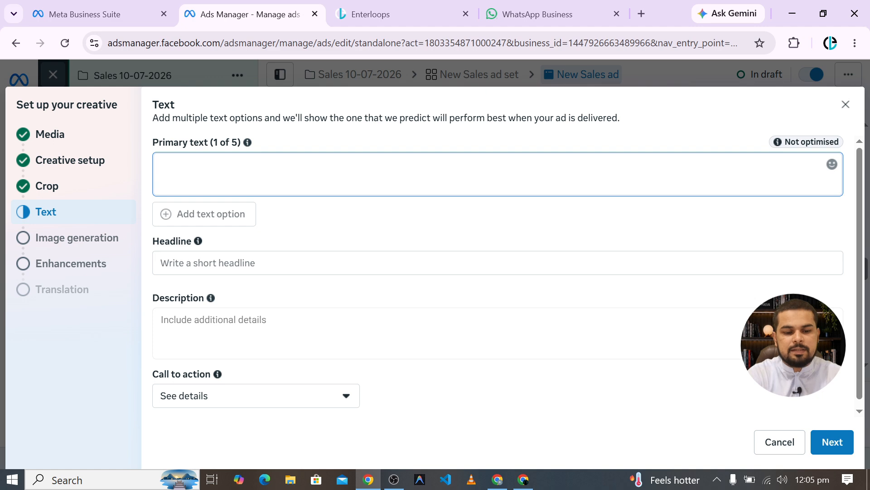
Enter "Hiar tranplant" as the ad's primary text and continue past image generation without selecting any AI images.
{"action": "type", "text": "Hiar tranplant"}
{"action": "left_click", "coordinate": [319, 232]}
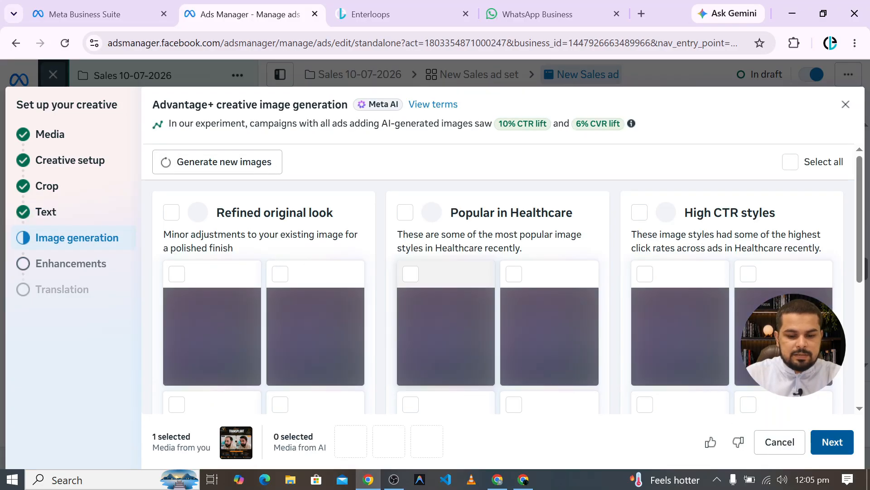
{"action": "scroll", "coordinate": [429, 258], "scroll_direction": "down", "scroll_amount": 2}
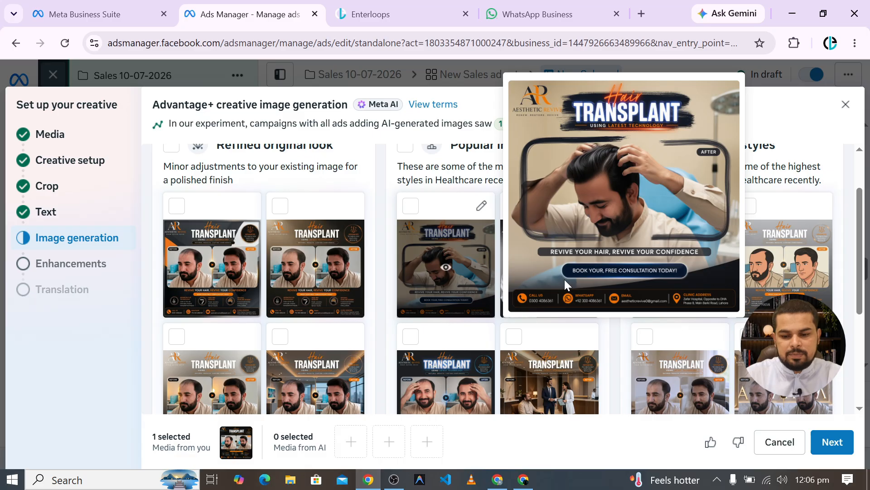
{"action": "left_click", "coordinate": [829, 451]}
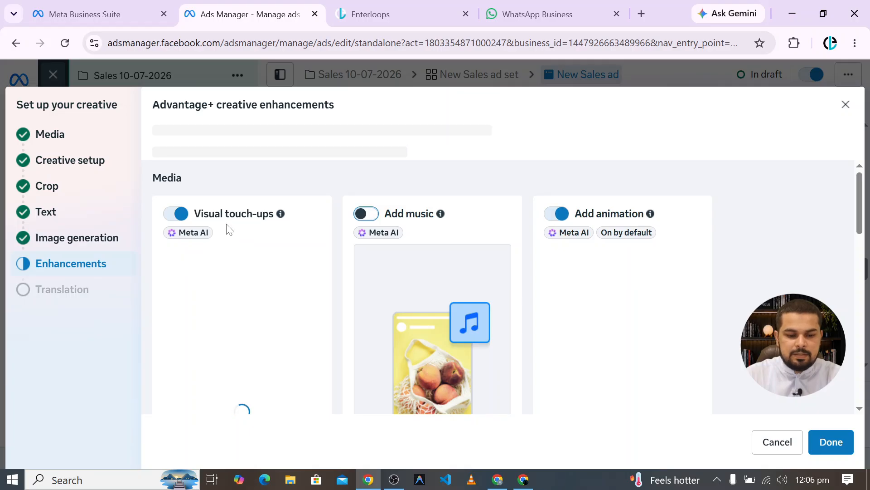
Review the Advantage+ creative enhancements, keep their default selections and finish the creative setup.
{"action": "scroll", "coordinate": [291, 252], "scroll_direction": "down", "scroll_amount": 2}
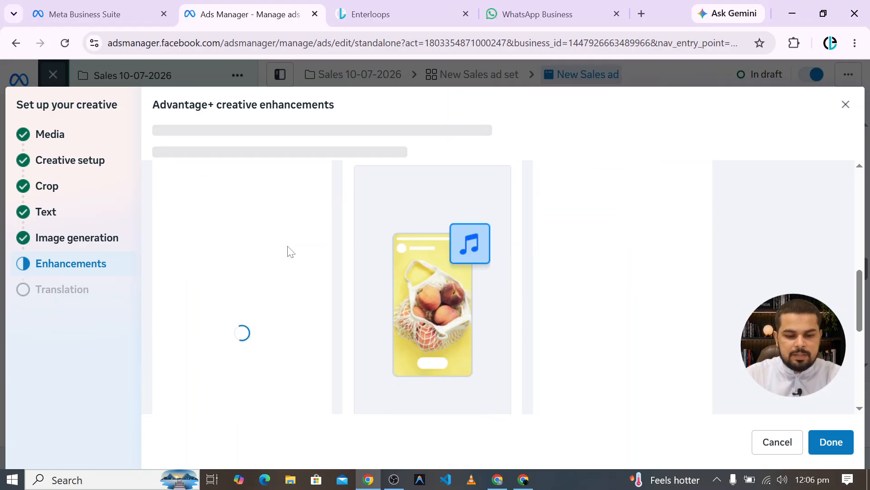
{"action": "scroll", "coordinate": [291, 251], "scroll_direction": "down", "scroll_amount": 3}
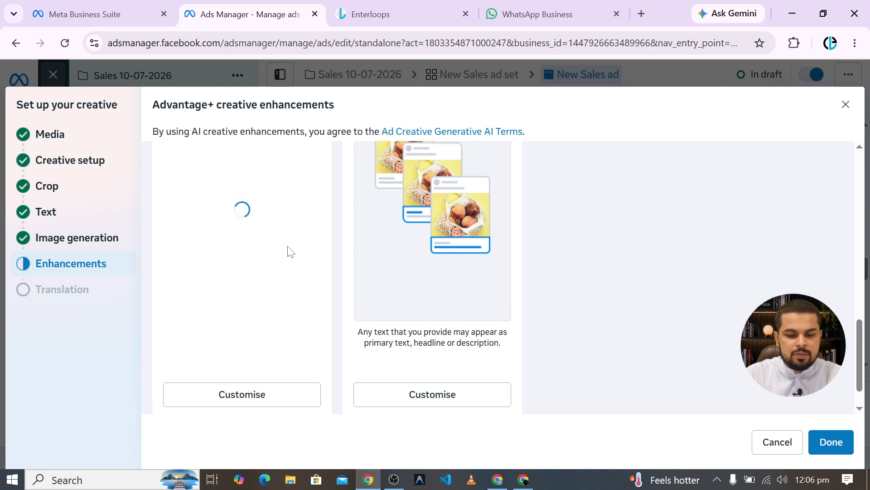
{"action": "scroll", "coordinate": [291, 252], "scroll_direction": "up", "scroll_amount": 5}
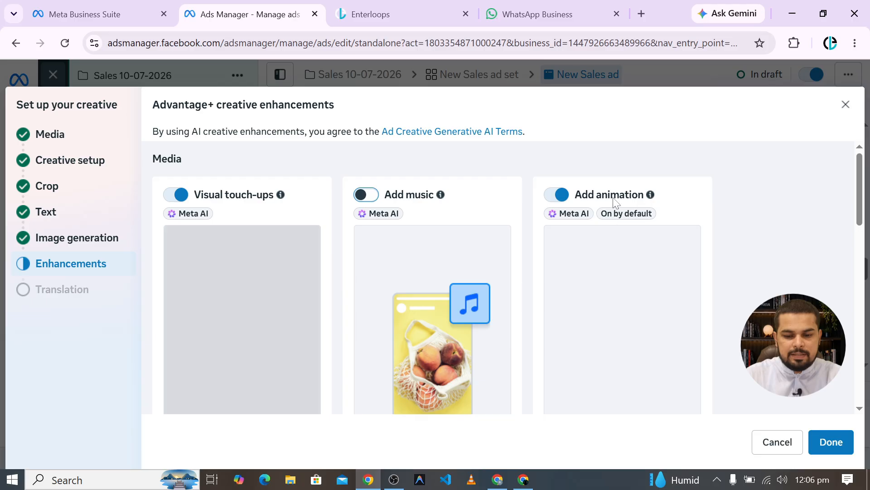
{"action": "scroll", "coordinate": [592, 232], "scroll_direction": "down", "scroll_amount": 3}
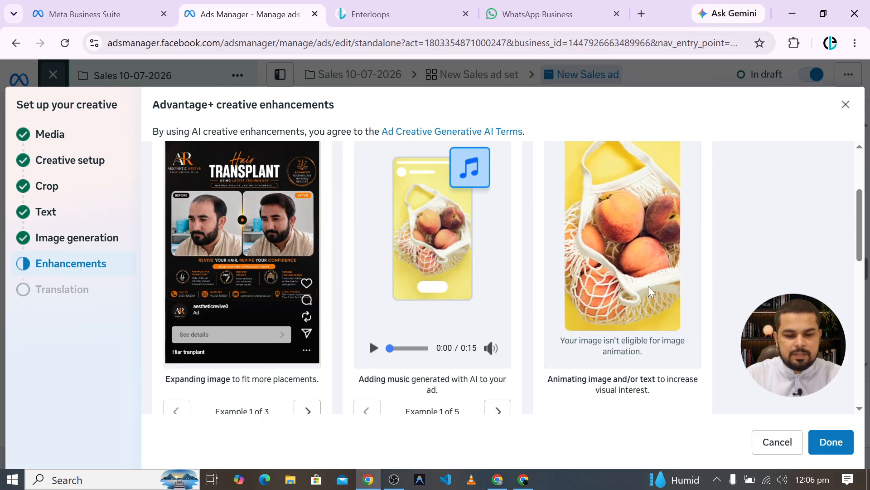
{"action": "scroll", "coordinate": [630, 308], "scroll_direction": "up", "scroll_amount": 3}
{"action": "scroll", "coordinate": [608, 298], "scroll_direction": "down", "scroll_amount": 3}
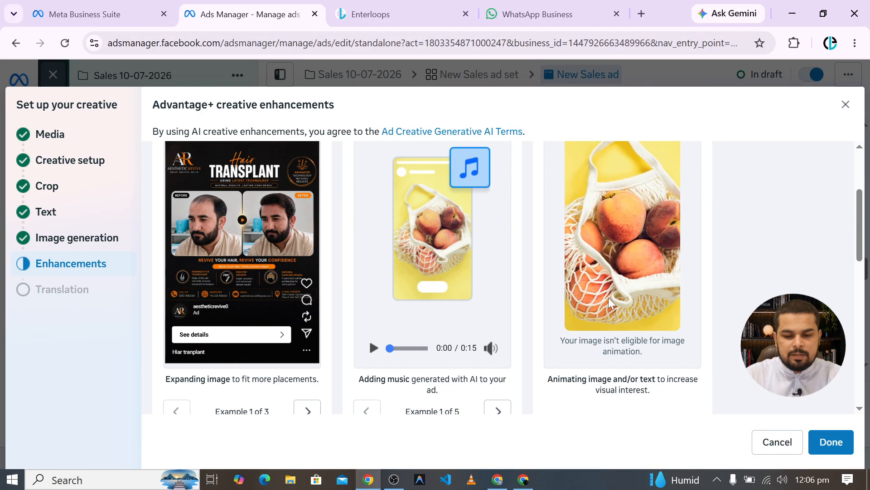
{"action": "scroll", "coordinate": [624, 249], "scroll_direction": "down", "scroll_amount": 1}
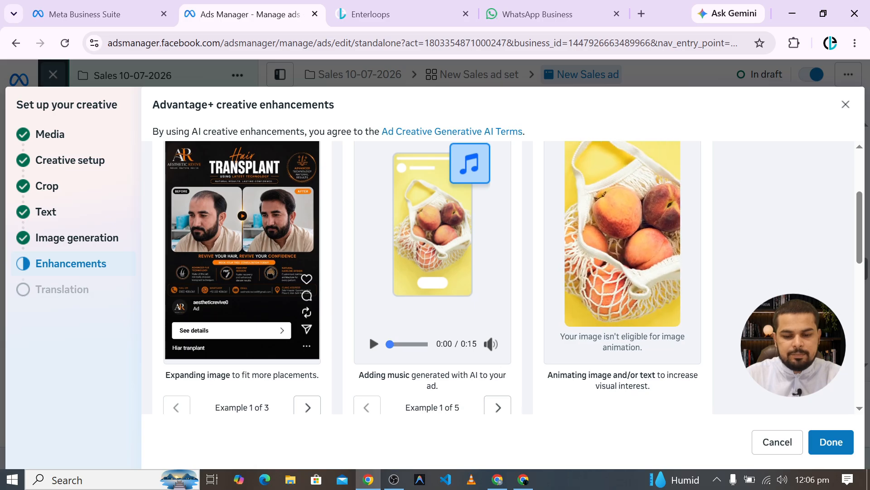
{"action": "scroll", "coordinate": [632, 264], "scroll_direction": "down", "scroll_amount": 5}
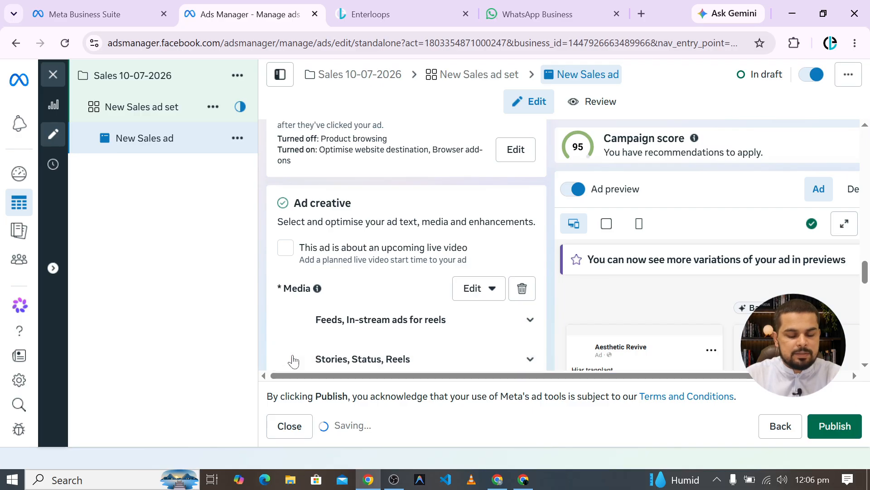
Review the ad creative's media and text fields and set the call to action to Contact us.
{"action": "scroll", "coordinate": [424, 215], "scroll_direction": "down", "scroll_amount": 3}
{"action": "scroll", "coordinate": [421, 213], "scroll_direction": "down", "scroll_amount": 6}
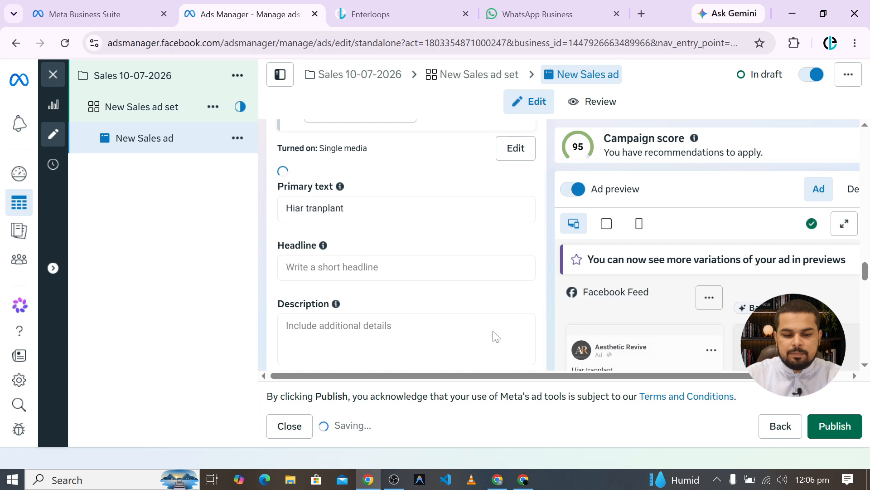
{"action": "scroll", "coordinate": [410, 292], "scroll_direction": "down", "scroll_amount": 1}
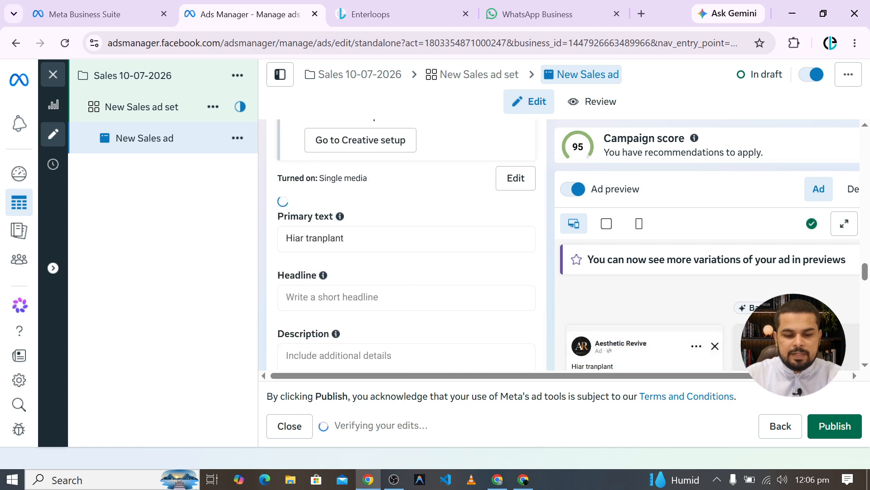
{"action": "scroll", "coordinate": [380, 308], "scroll_direction": "down", "scroll_amount": 4}
{"action": "scroll", "coordinate": [406, 300], "scroll_direction": "up", "scroll_amount": 3}
{"action": "scroll", "coordinate": [415, 277], "scroll_direction": "up", "scroll_amount": 3}
{"action": "scroll", "coordinate": [415, 276], "scroll_direction": "down", "scroll_amount": 4}
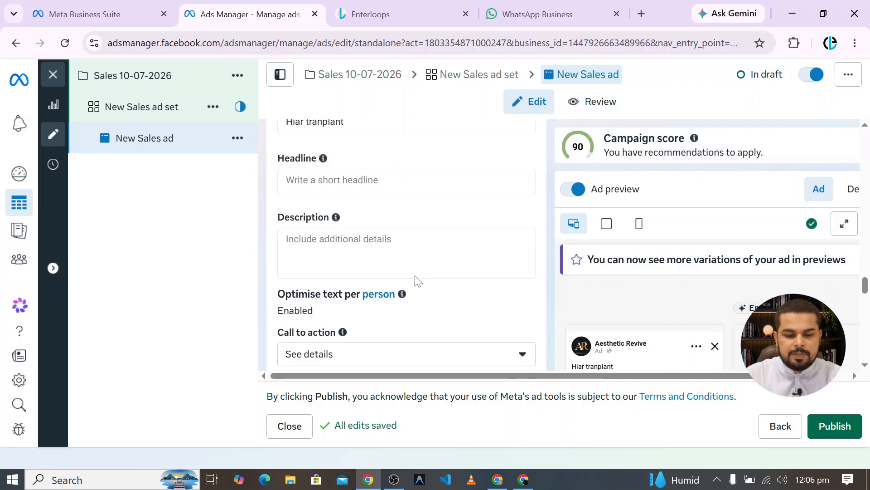
{"action": "scroll", "coordinate": [418, 281], "scroll_direction": "down", "scroll_amount": 1}
{"action": "left_click", "coordinate": [410, 305]}
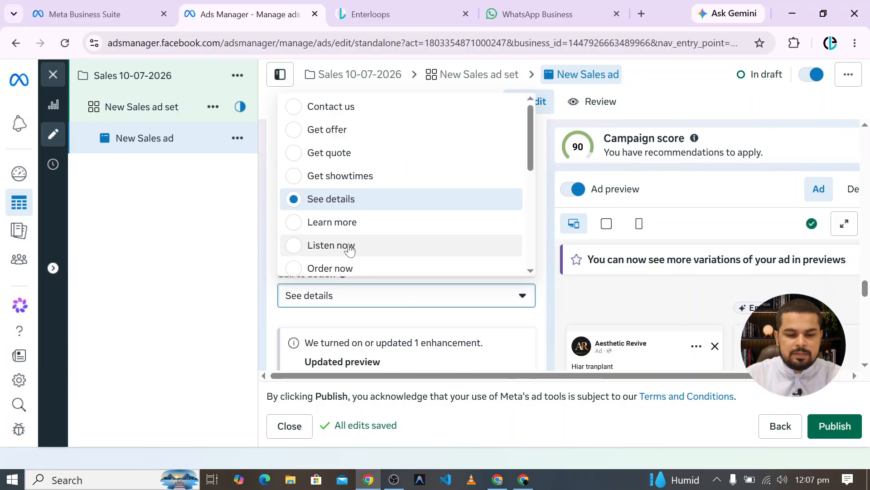
{"action": "left_click", "coordinate": [346, 114]}
Check the ad's remaining settings down to the URL parameters under Tracking.
{"action": "scroll", "coordinate": [443, 278], "scroll_direction": "down", "scroll_amount": 4}
{"action": "scroll", "coordinate": [443, 278], "scroll_direction": "down", "scroll_amount": 9}
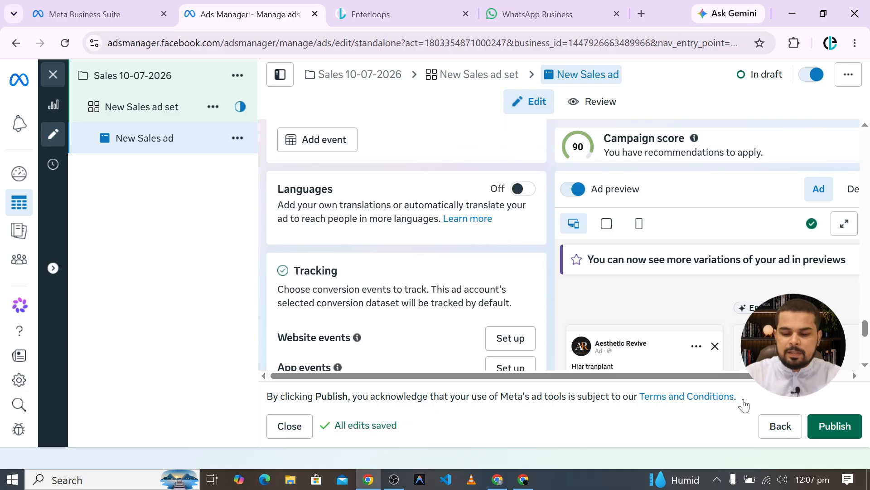
{"action": "scroll", "coordinate": [356, 260], "scroll_direction": "down", "scroll_amount": 4}
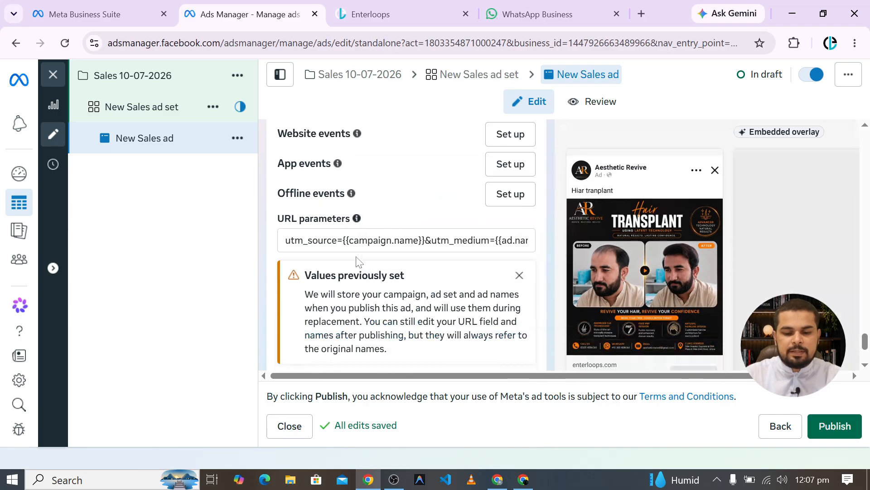